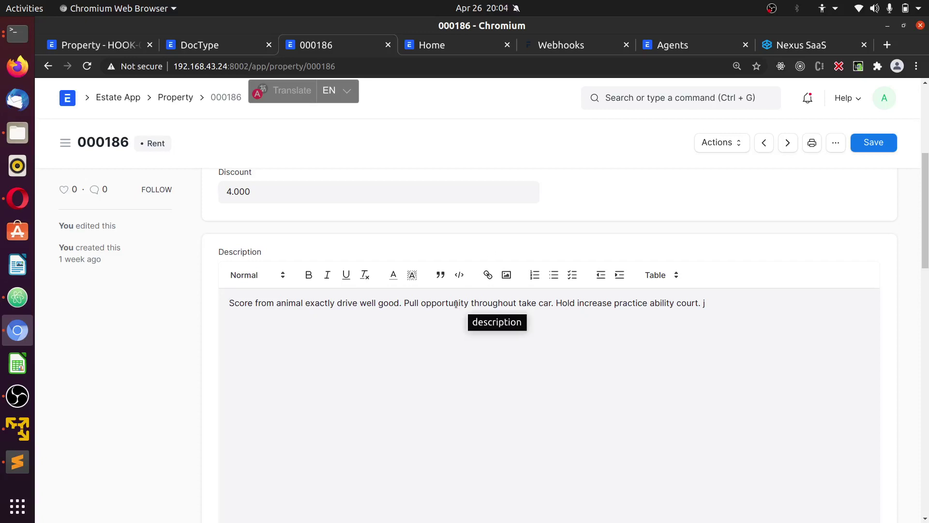
# Reload the Nexus page at 192.168.43.108:8000, see it refuse to connect, and bring up the terminal.
pyautogui.click(340, 66)
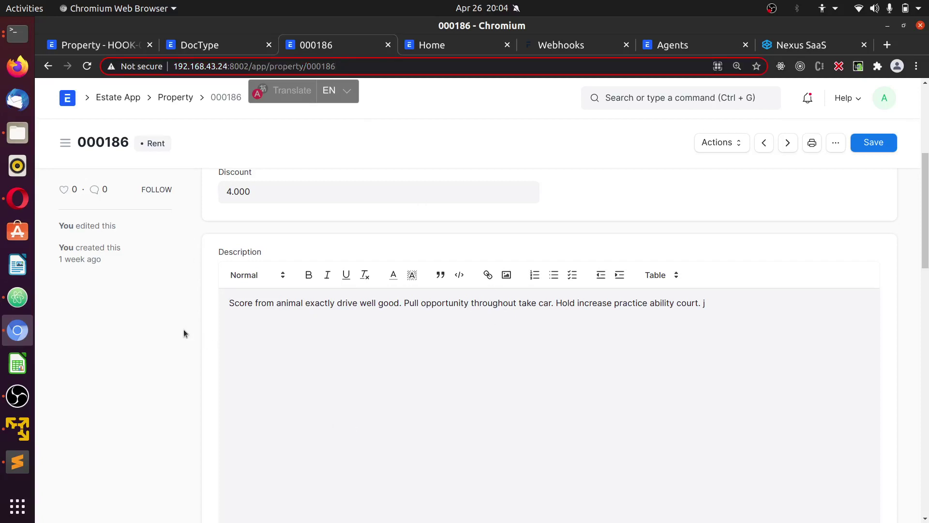
pyautogui.scroll(4, 183, 330)
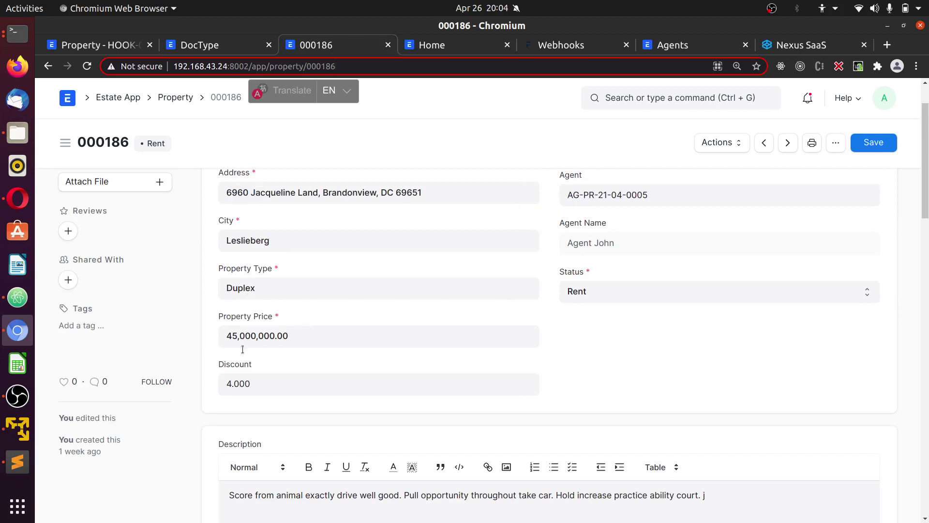
pyautogui.click(787, 45)
pyautogui.doubleClick(244, 67)
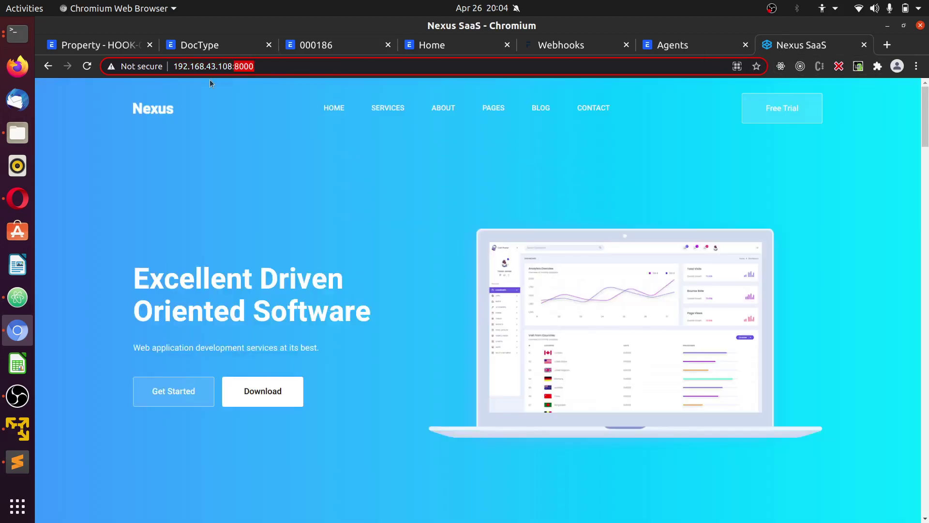
pyautogui.click(87, 66)
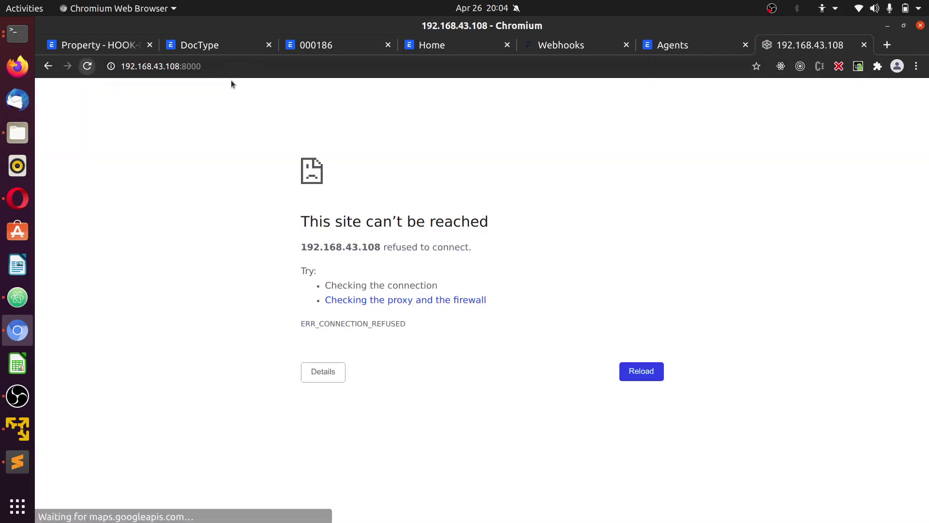
pyautogui.click(18, 33)
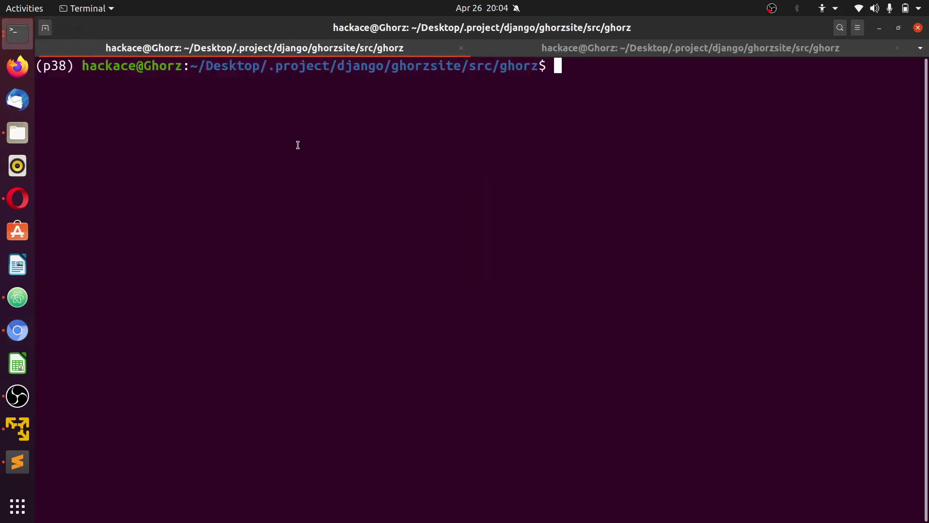
# Run python manage.py runserver to start the Django server at 127.0.0.1:8000.
pyautogui.write('pytho')
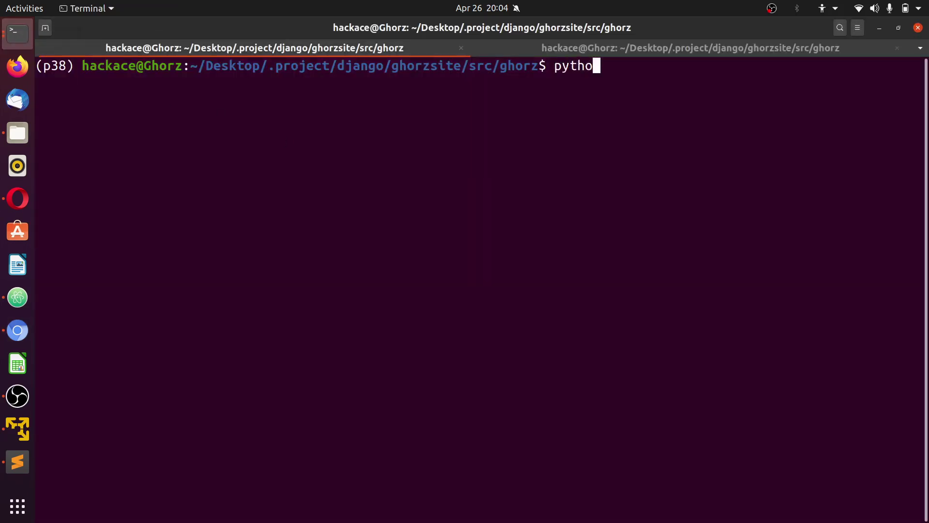
pyautogui.write('n manage.py runserver')
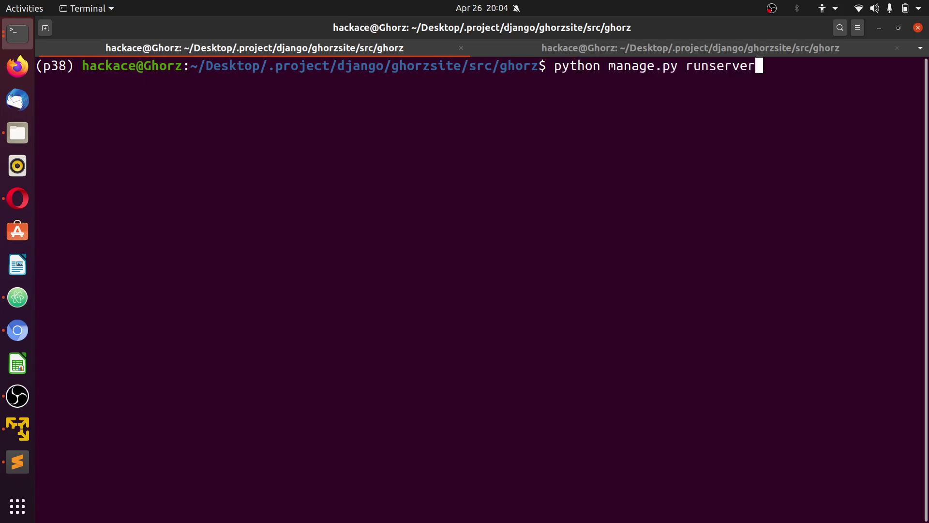
pyautogui.press('Return')
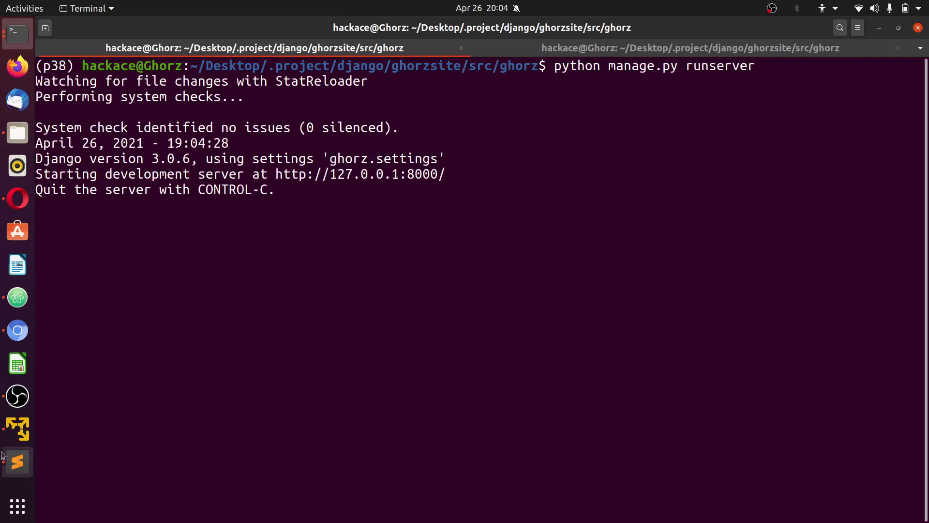
pyautogui.click(18, 462)
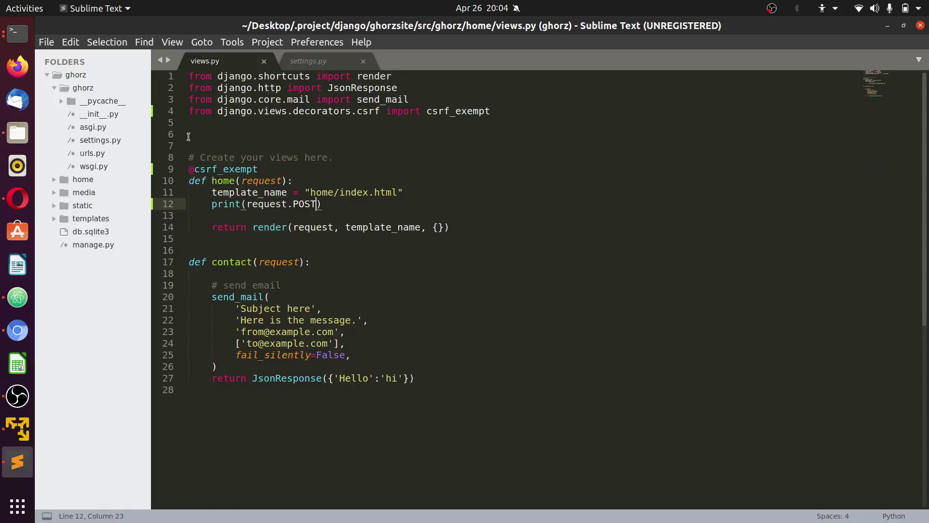
# Collapse the ghorz folder and inspect the home view's print(request.POST) line in views.py.
pyautogui.click(82, 89)
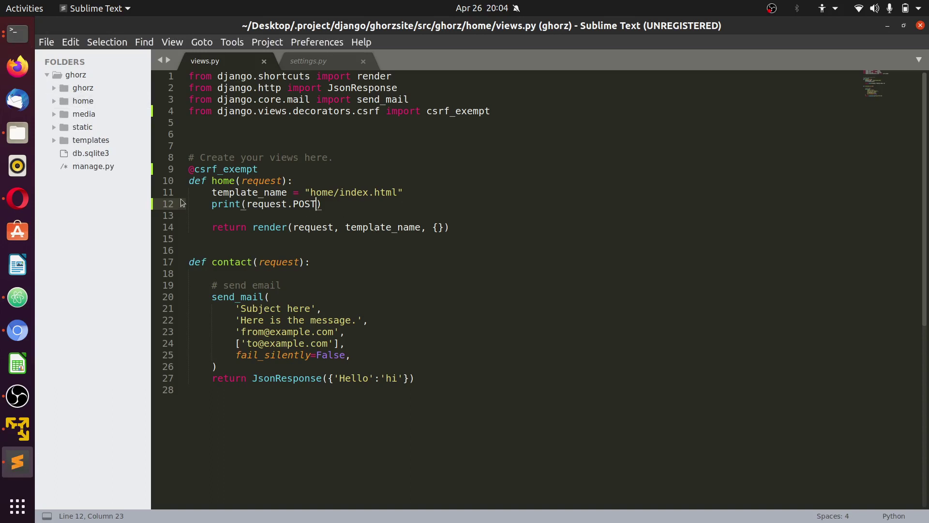
pyautogui.doubleClick(220, 180)
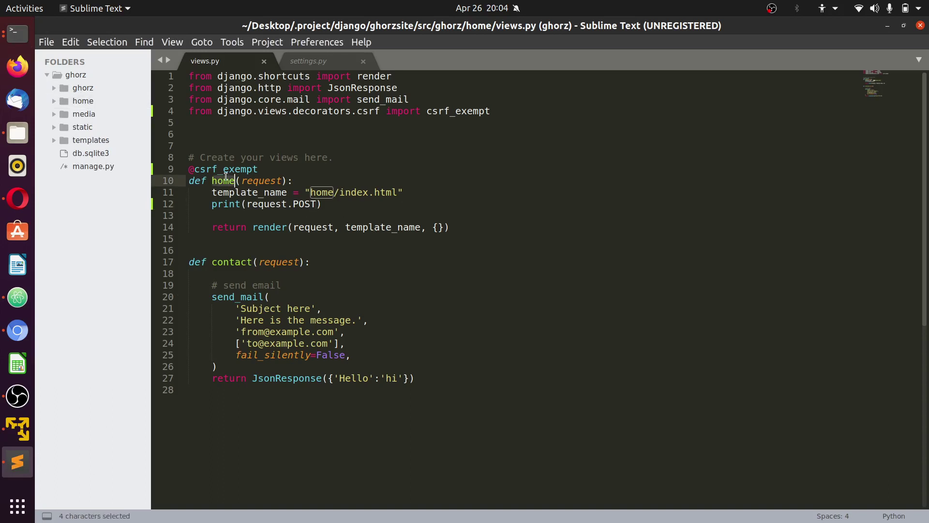
pyautogui.click(339, 193)
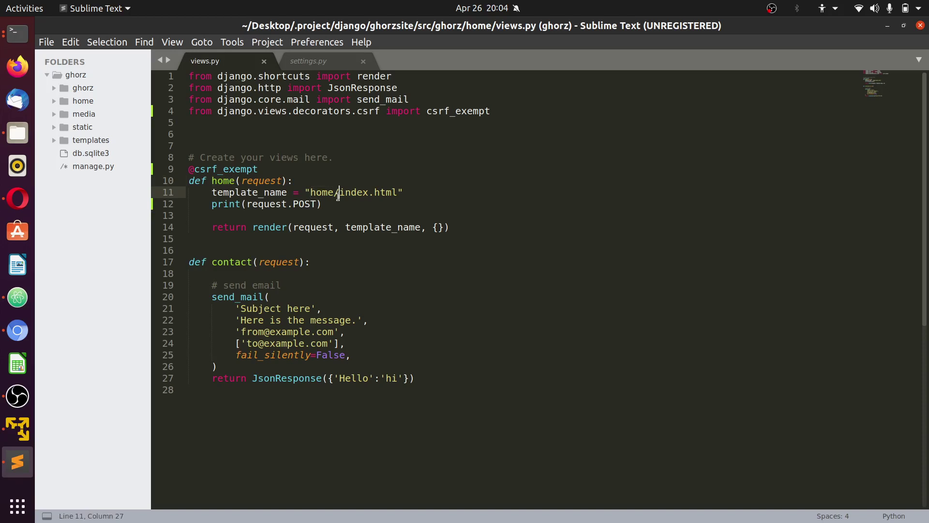
pyautogui.doubleClick(268, 180)
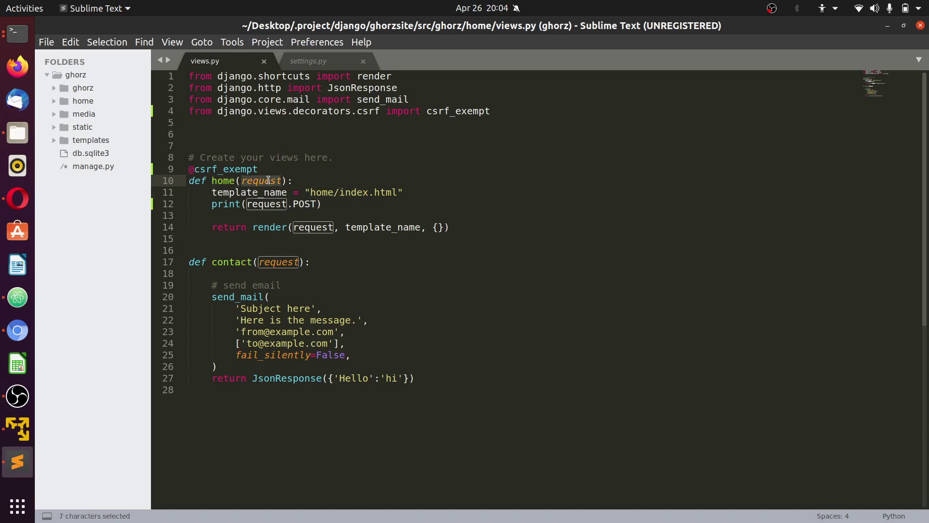
pyautogui.moveTo(455, 230); pyautogui.dragTo(189, 169)
pyautogui.doubleClick(260, 205)
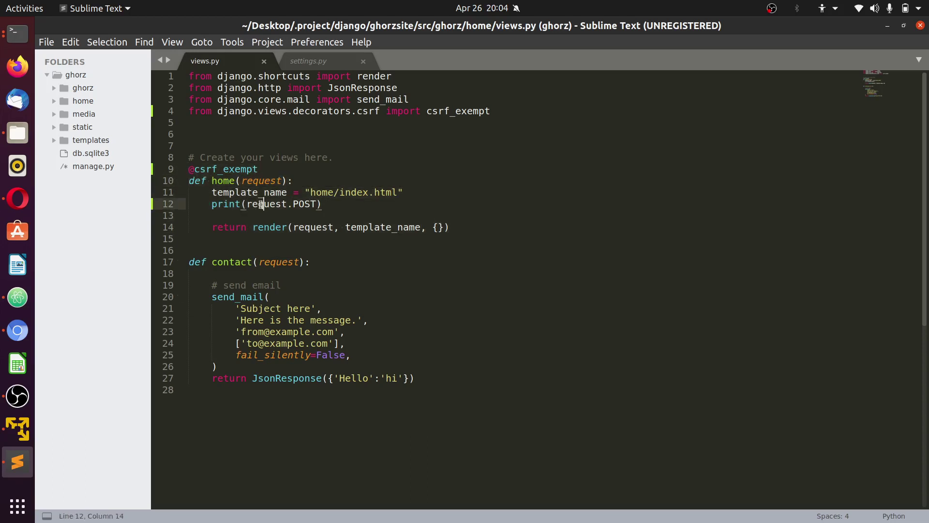
pyautogui.click(267, 204)
pyautogui.tripleClick(267, 203)
pyautogui.click(267, 204)
pyautogui.doubleClick(314, 203)
pyautogui.click(314, 204)
pyautogui.doubleClick(283, 203)
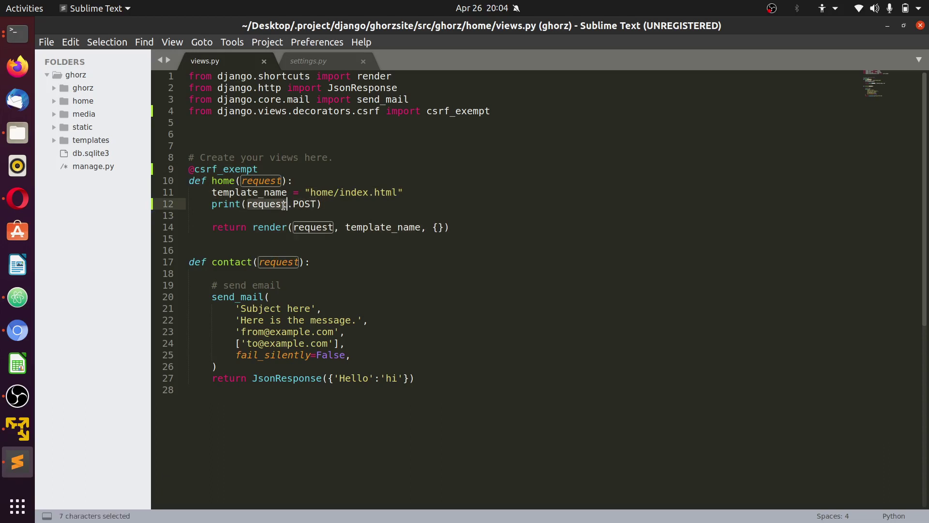
pyautogui.click(283, 203)
pyautogui.doubleClick(229, 204)
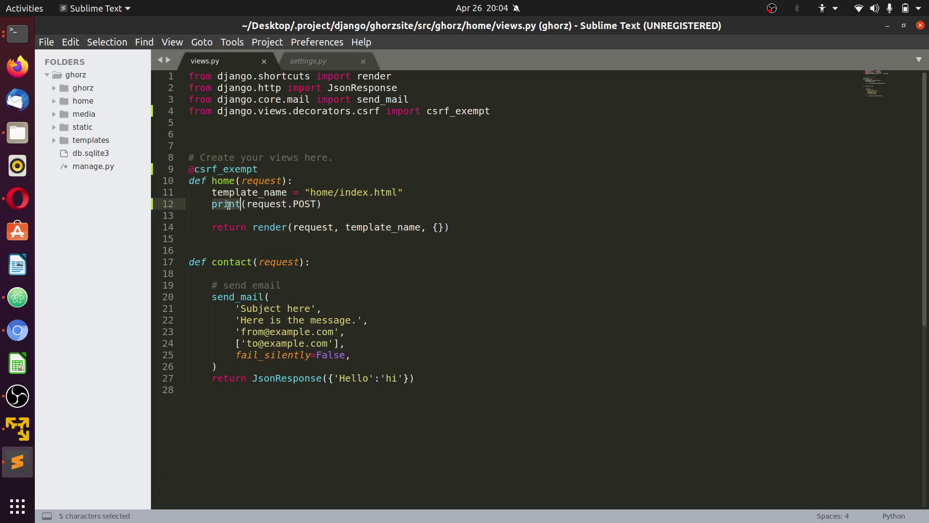
pyautogui.doubleClick(279, 203)
pyautogui.click(302, 204)
pyautogui.doubleClick(302, 203)
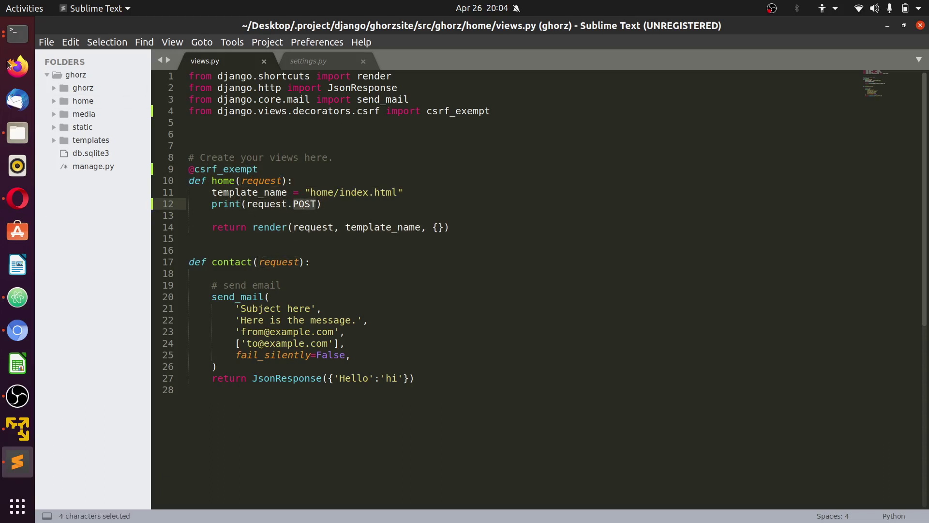
# Glance at the server terminal, then return to the Property HOOK-0001 webhook form in Chromium.
pyautogui.click(17, 34)
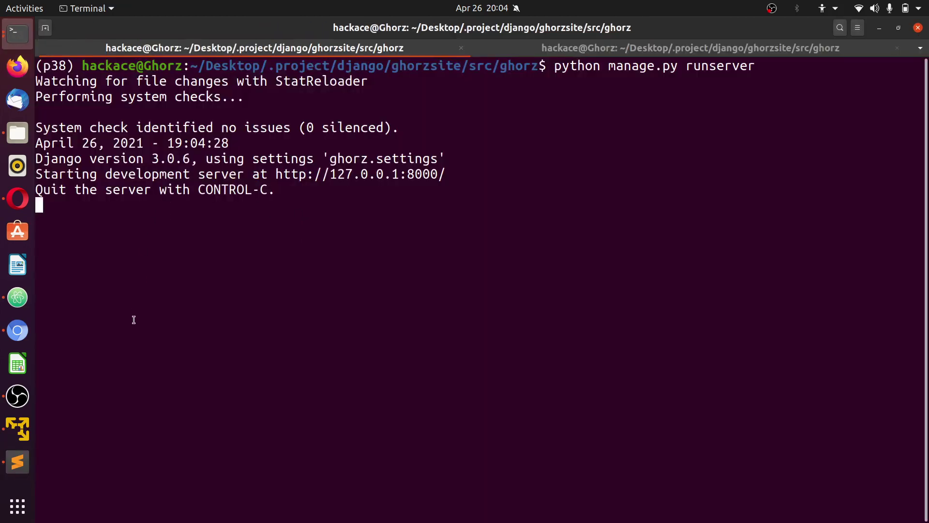
pyautogui.click(18, 330)
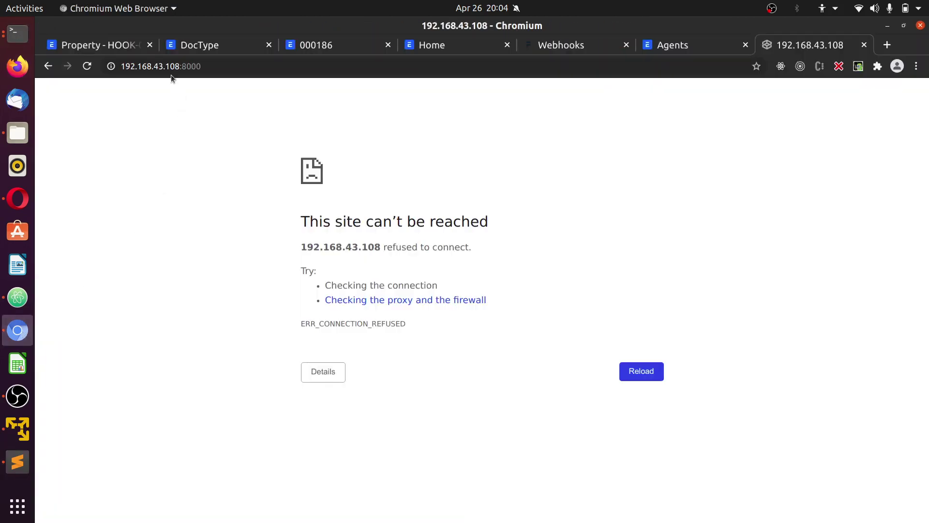
pyautogui.click(118, 48)
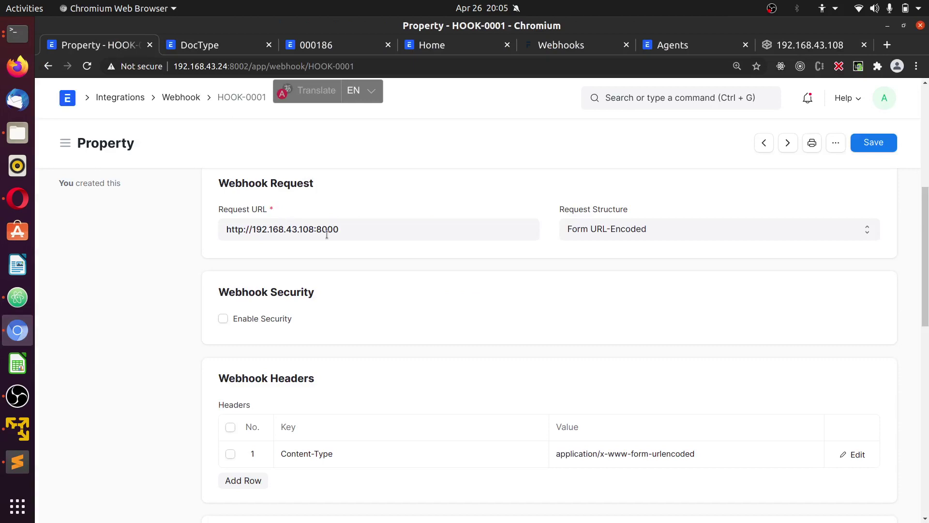
# Copy the 192.168.43.108:8000 server address into Request URL, undoing the duplicated paste.
pyautogui.moveTo(356, 233); pyautogui.dragTo(210, 212)
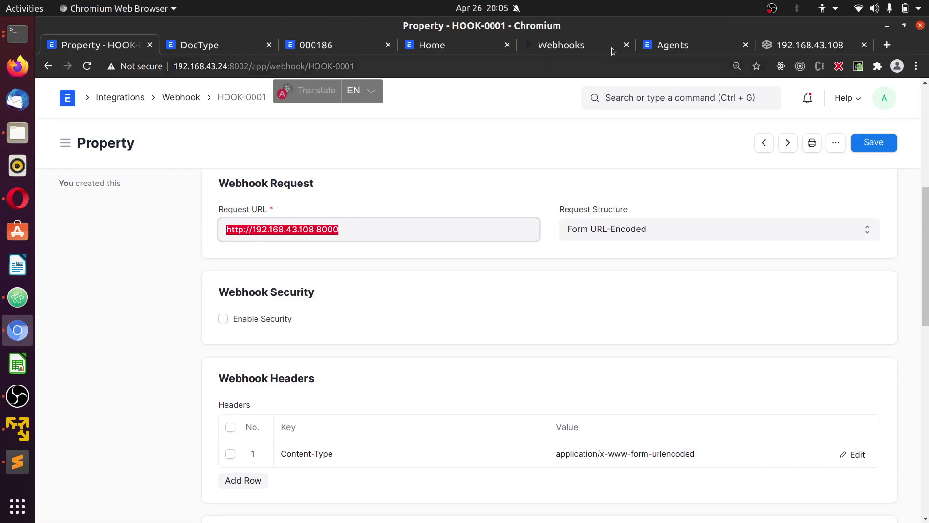
pyautogui.click(583, 44)
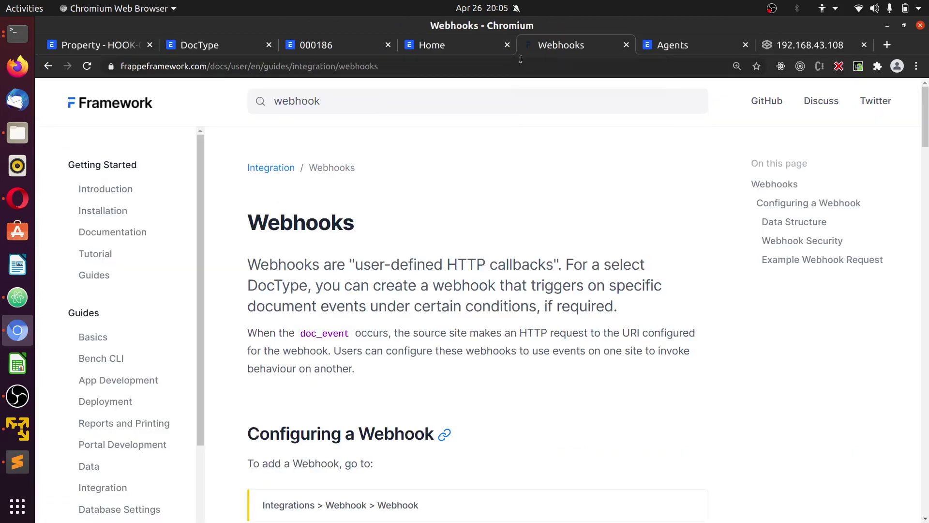
pyautogui.click(784, 43)
pyautogui.click(494, 66)
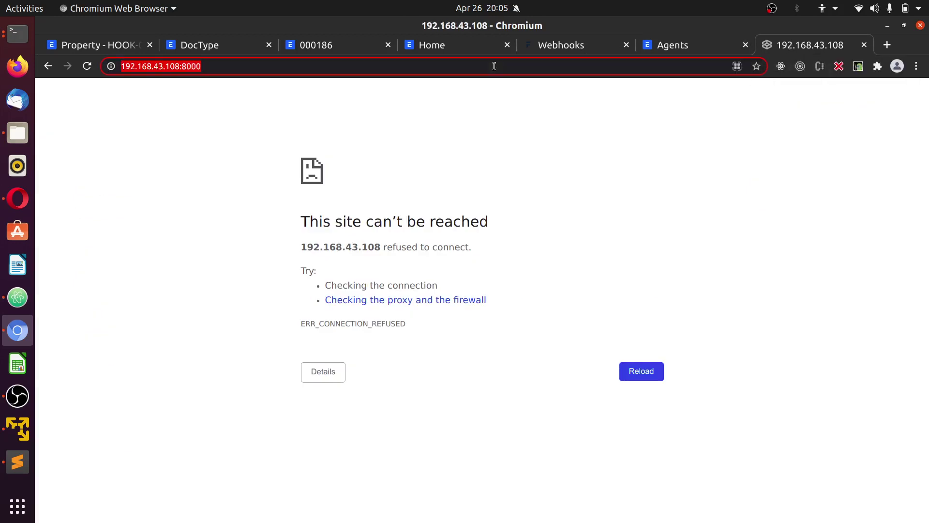
pyautogui.click(102, 45)
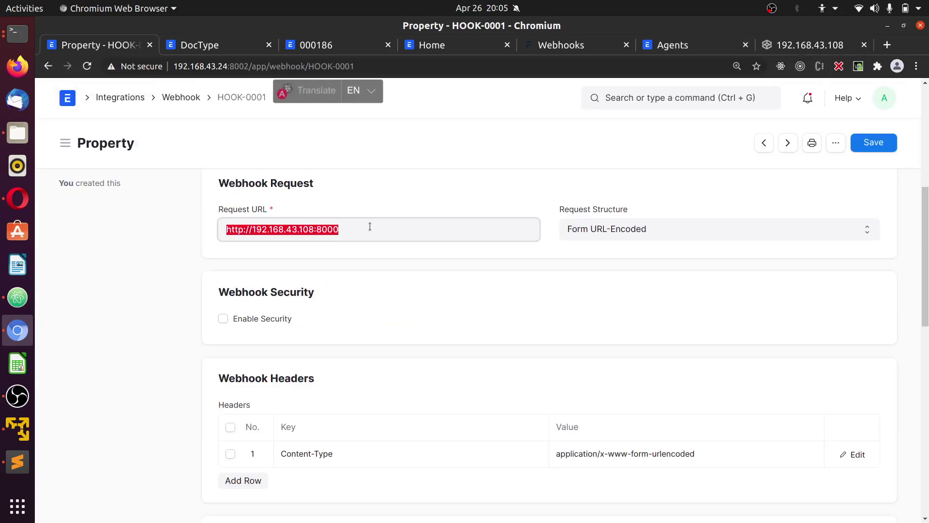
pyautogui.hotkey('ctrl', 'v')
pyautogui.hotkey('ctrl', 'v')
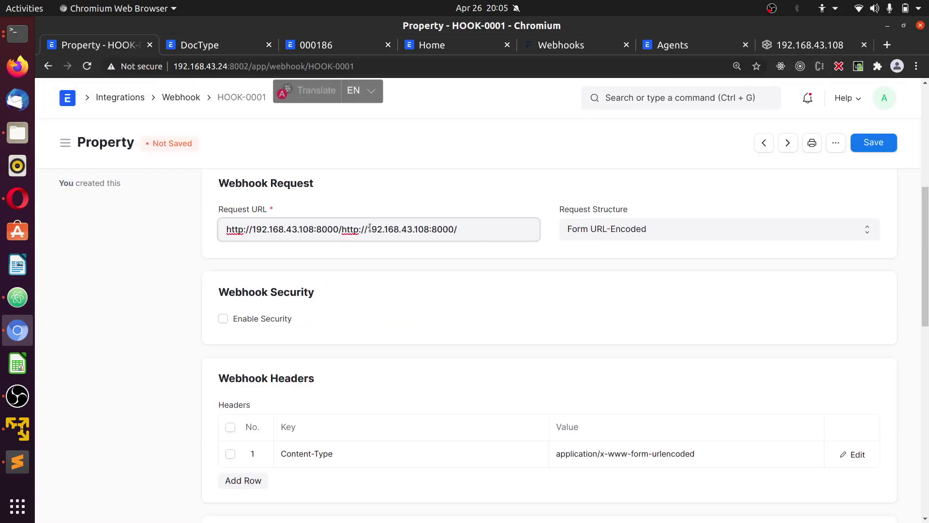
pyautogui.hotkey('ctrl', 'z')
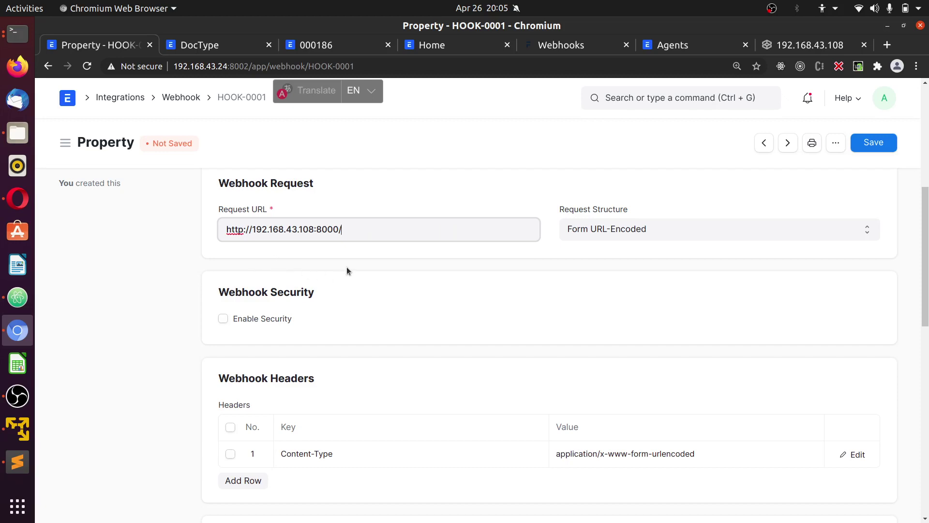
pyautogui.click(172, 249)
pyautogui.scroll(-10, 311, 336)
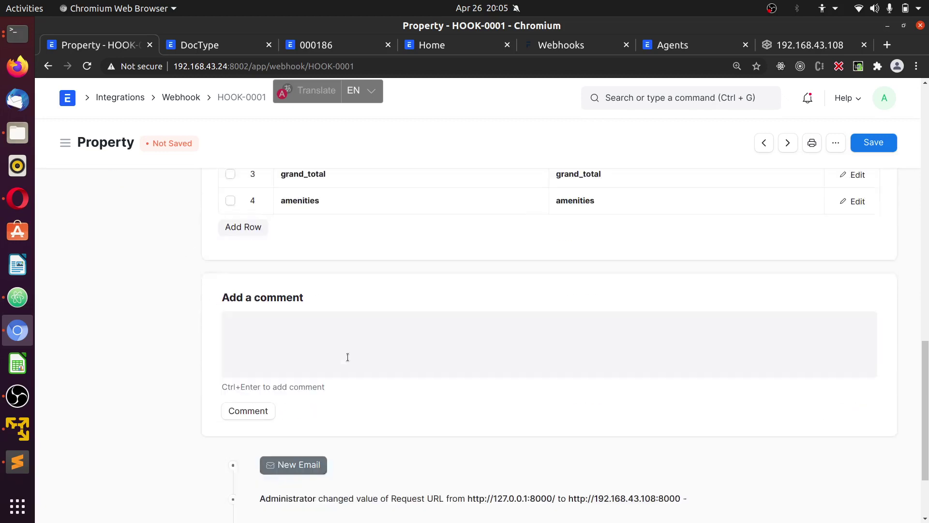
pyautogui.scroll(15, 348, 357)
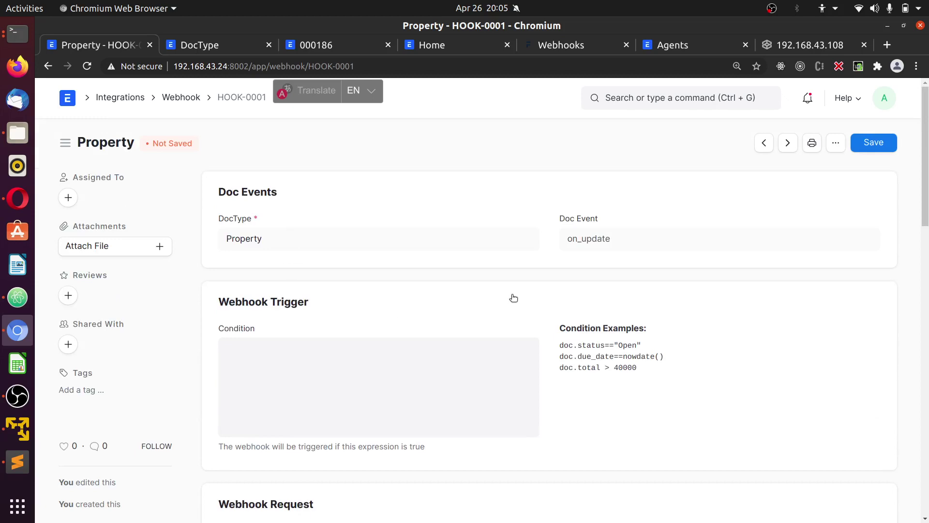
pyautogui.scroll(-12, 524, 373)
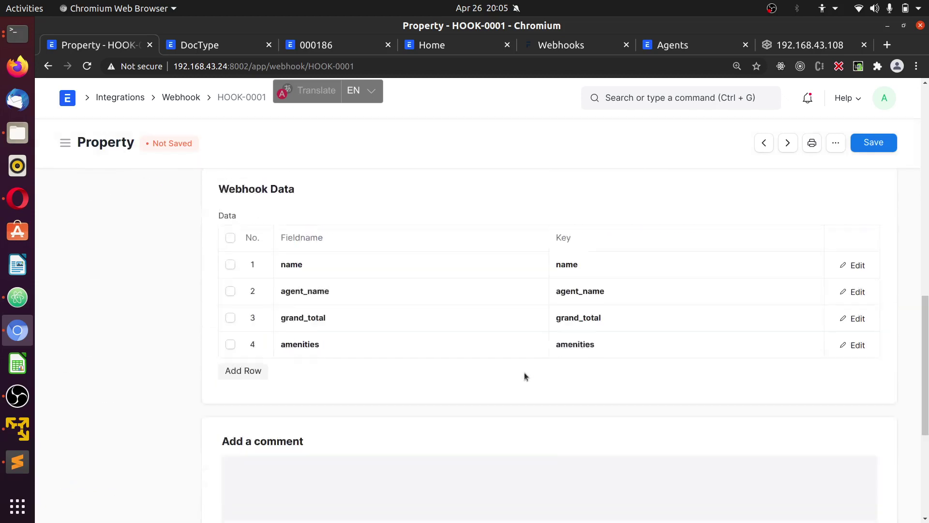
pyautogui.scroll(-3, 524, 373)
pyautogui.scroll(12, 524, 373)
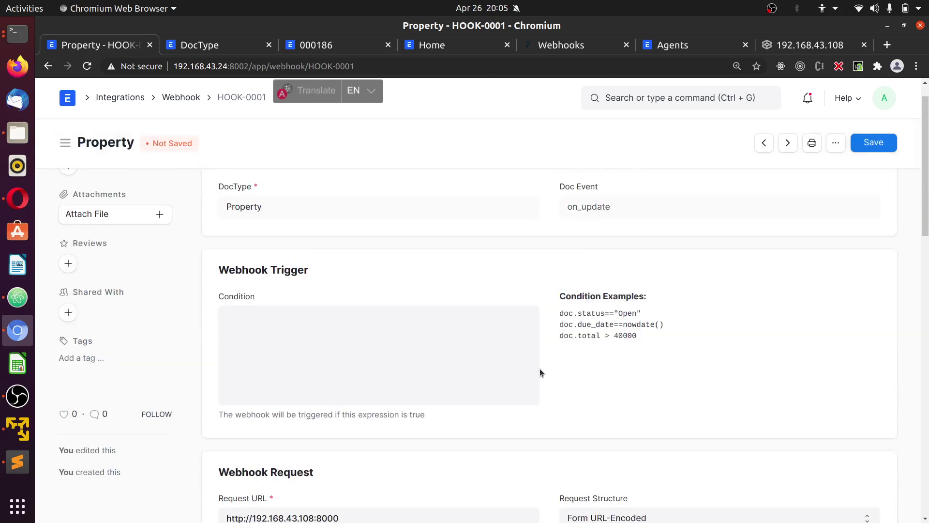
pyautogui.scroll(-15, 540, 372)
pyautogui.scroll(15, 541, 372)
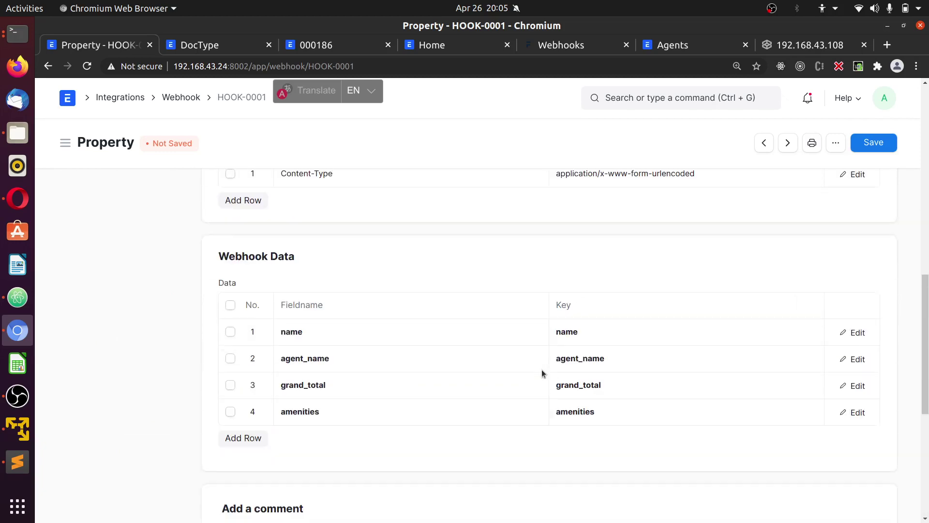
pyautogui.scroll(1, 460, 280)
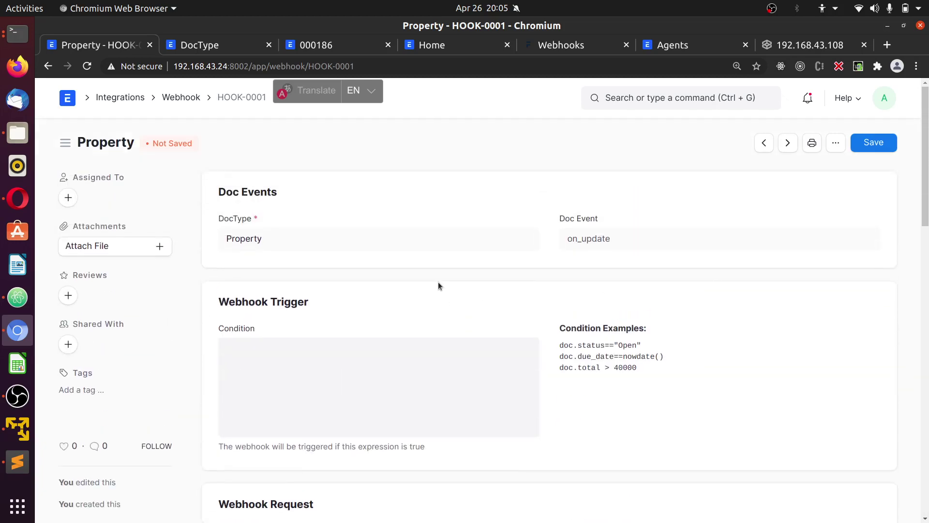
pyautogui.scroll(-3, 366, 278)
pyautogui.click(349, 390)
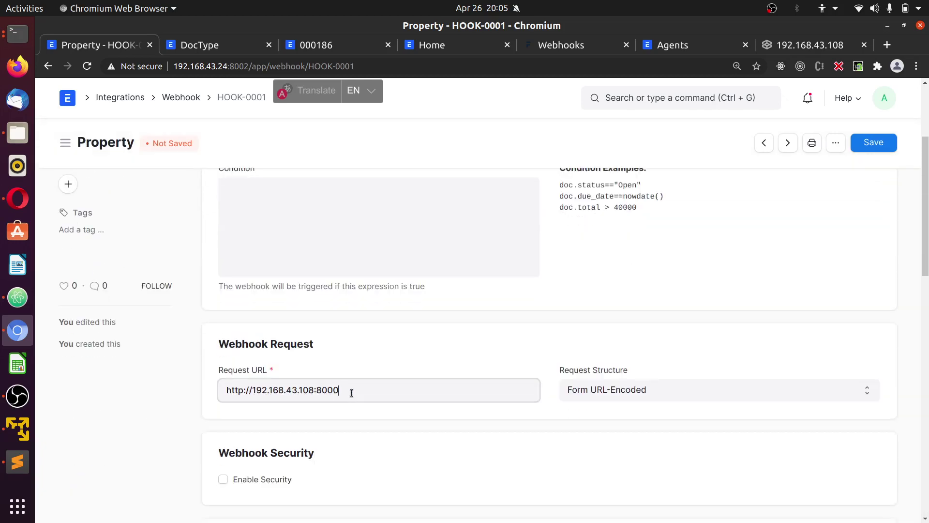
pyautogui.doubleClick(350, 391)
pyautogui.tripleClick(352, 392)
pyautogui.click(351, 393)
pyautogui.click(871, 145)
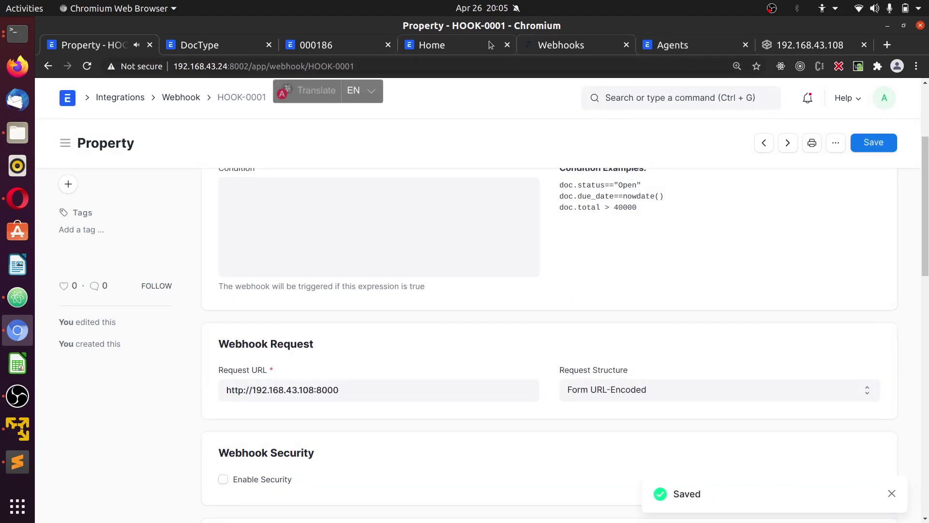
# Append 'jhg' to Property 000186's description, save it, and check the Django terminal output.
pyautogui.click(349, 46)
pyautogui.scroll(-5, 687, 415)
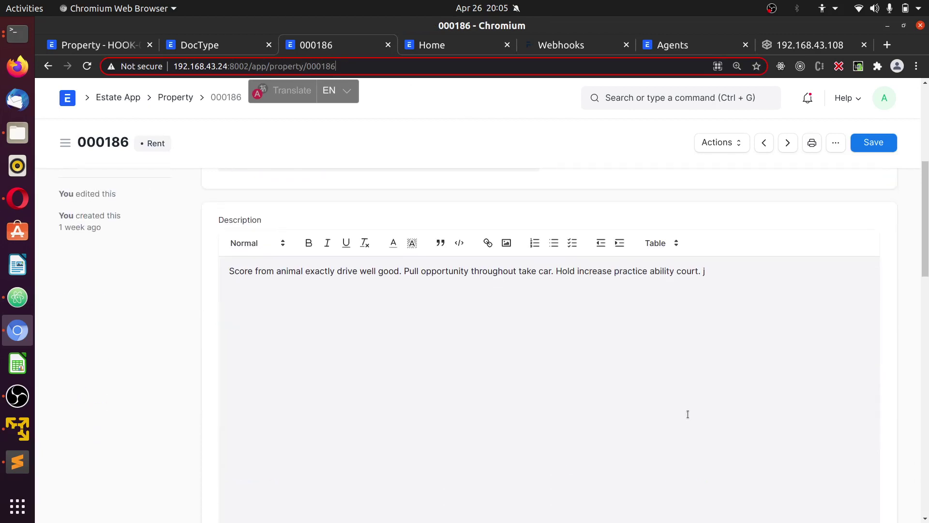
pyautogui.write('gh')
pyautogui.click(727, 307)
pyautogui.write('jh')
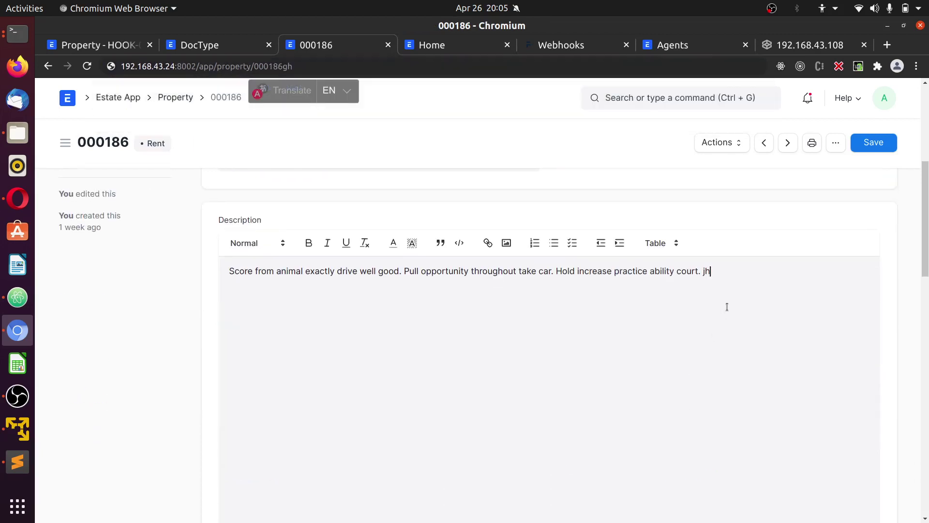
pyautogui.write('g')
pyautogui.click(874, 142)
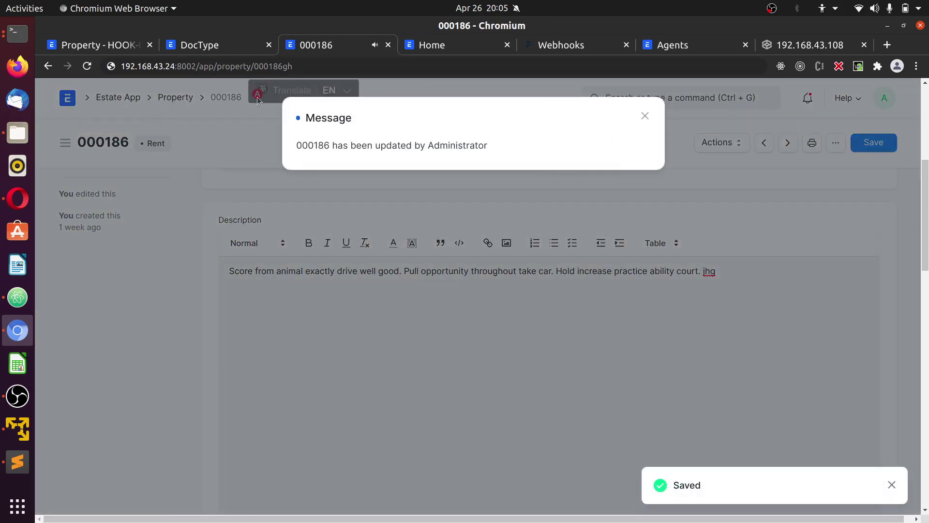
pyautogui.click(18, 33)
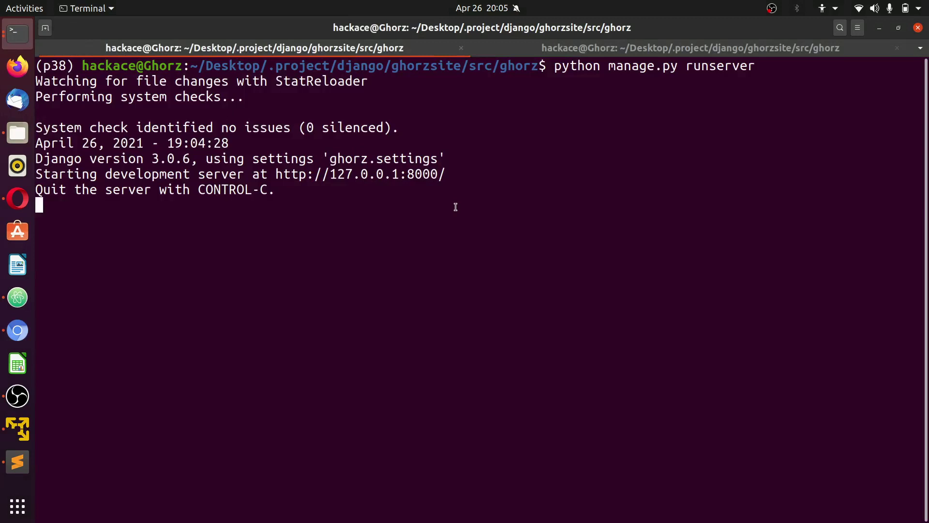
pyautogui.click(18, 330)
pyautogui.click(116, 51)
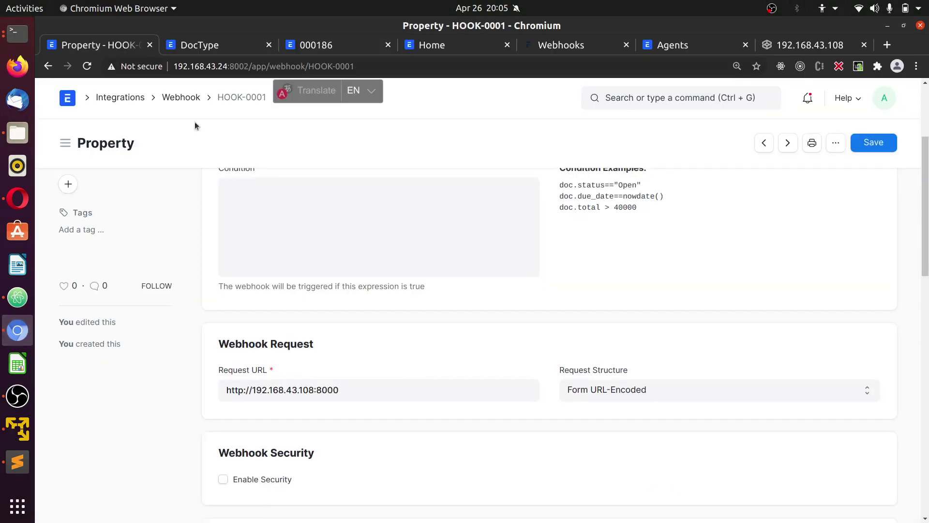
pyautogui.click(284, 390)
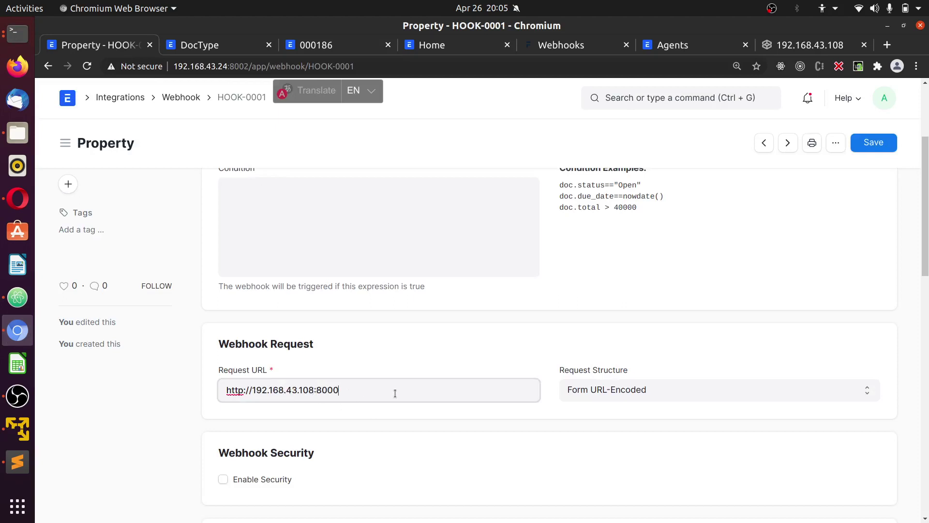
pyautogui.press('BackSpace')
pyautogui.hotkey('ctrl', 'a')
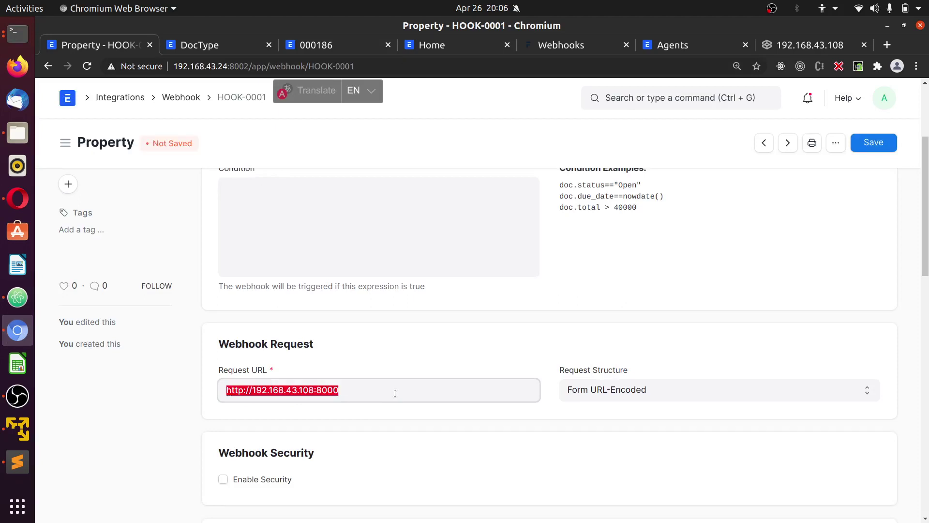
pyautogui.press('End')
pyautogui.write('/')
pyautogui.hotkey('ctrl', 'z')
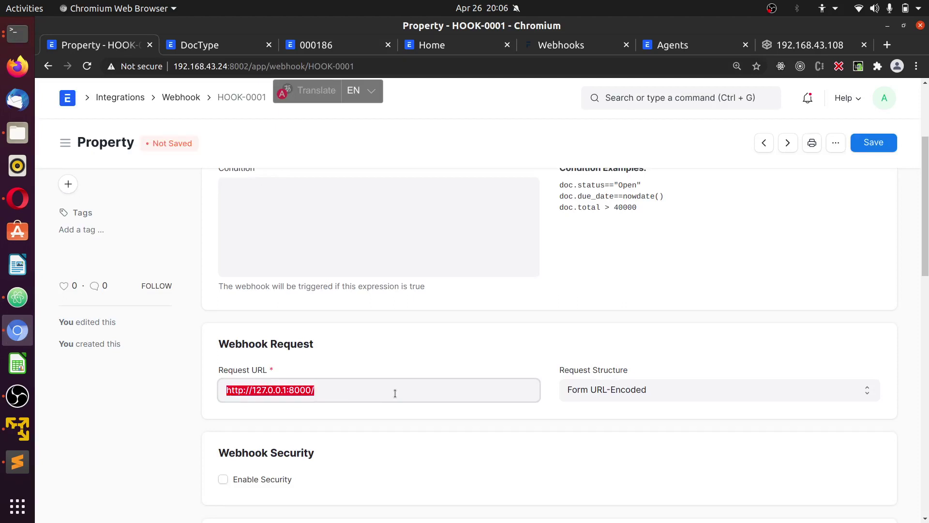
pyautogui.hotkey('ctrl', 'shift', 'z')
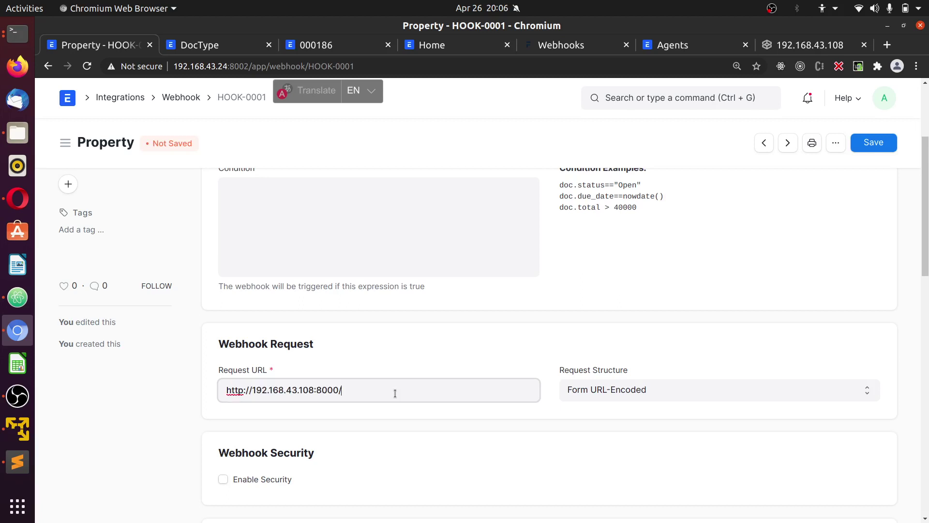
pyautogui.click(885, 139)
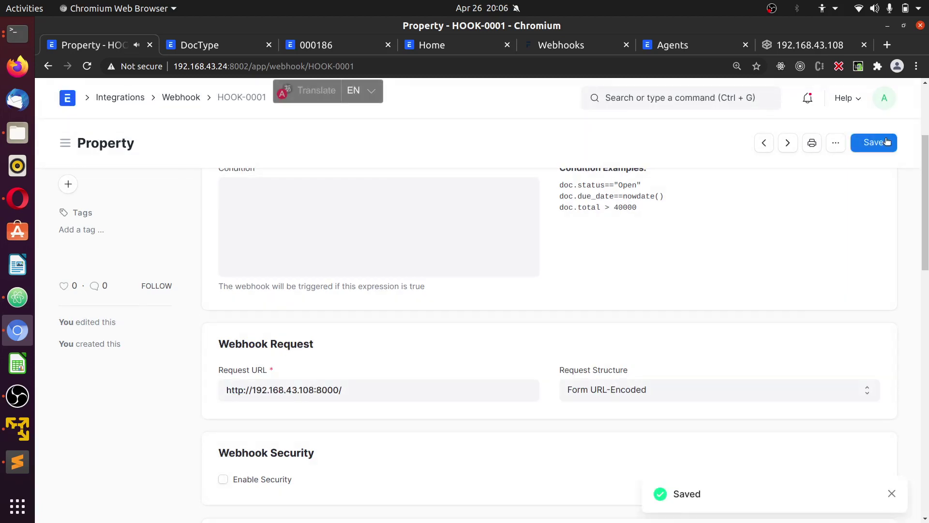
# Check the server terminal, then dismiss the record-updated message on Property 000186.
pyautogui.click(16, 34)
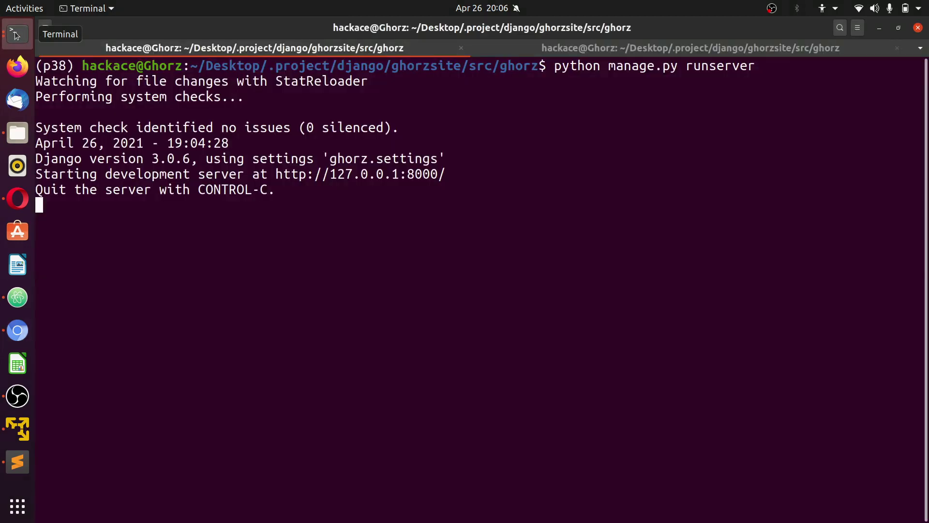
pyautogui.click(17, 333)
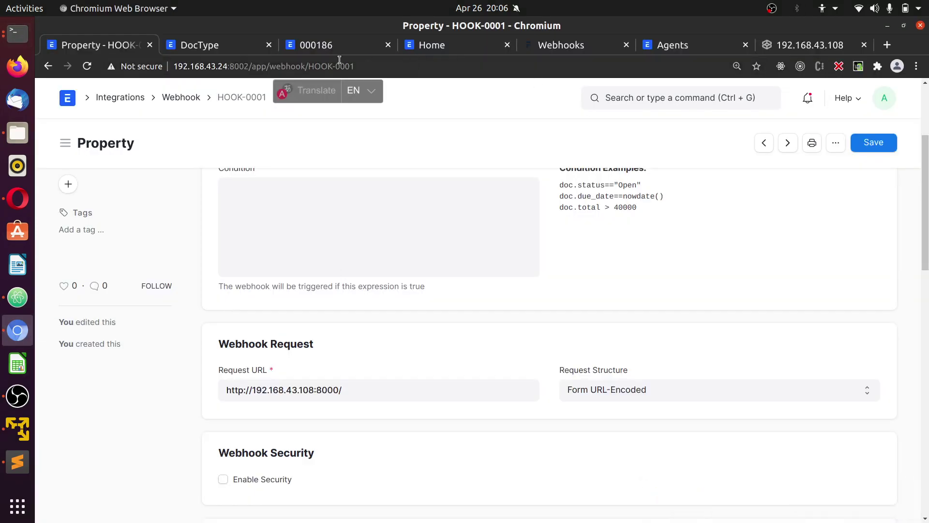
pyautogui.click(326, 46)
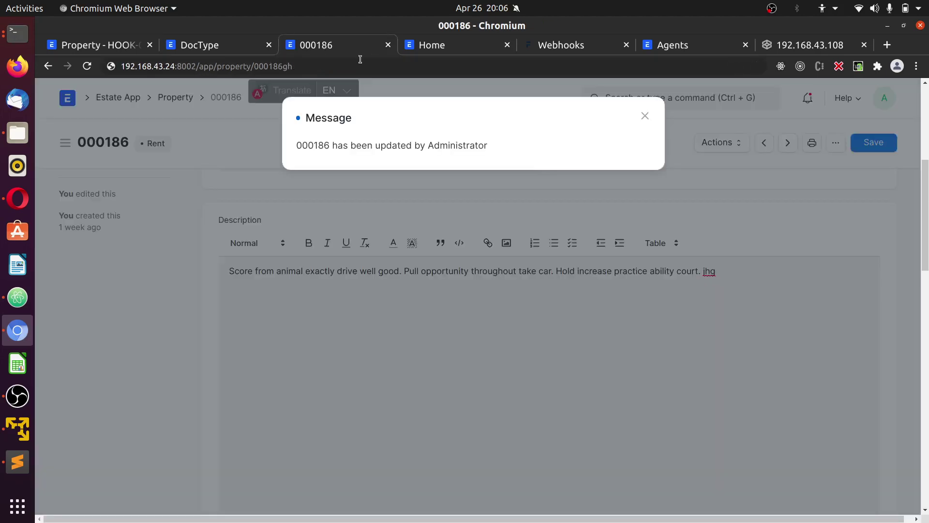
pyautogui.click(648, 117)
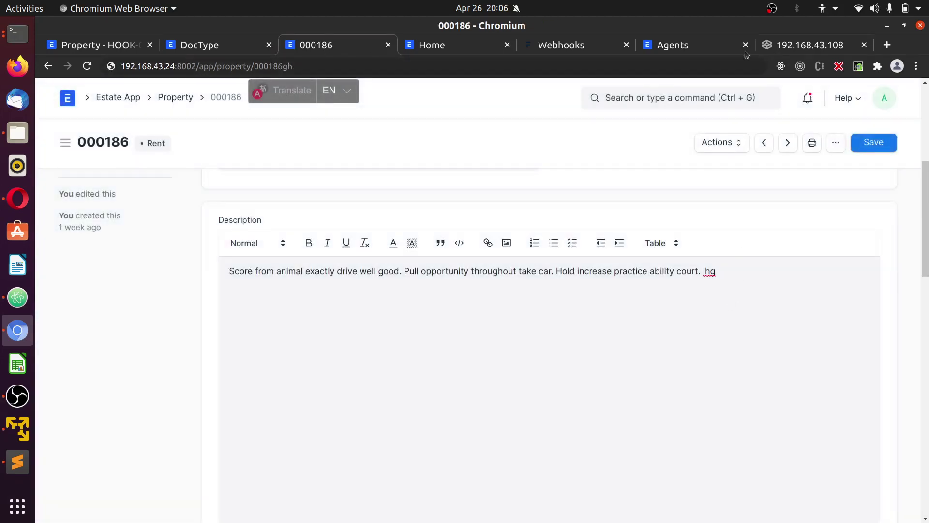
# Reload the 192.168.43.108:8000 page, which still refuses connection, and check the server log.
pyautogui.hotkey('ctrl', '9')
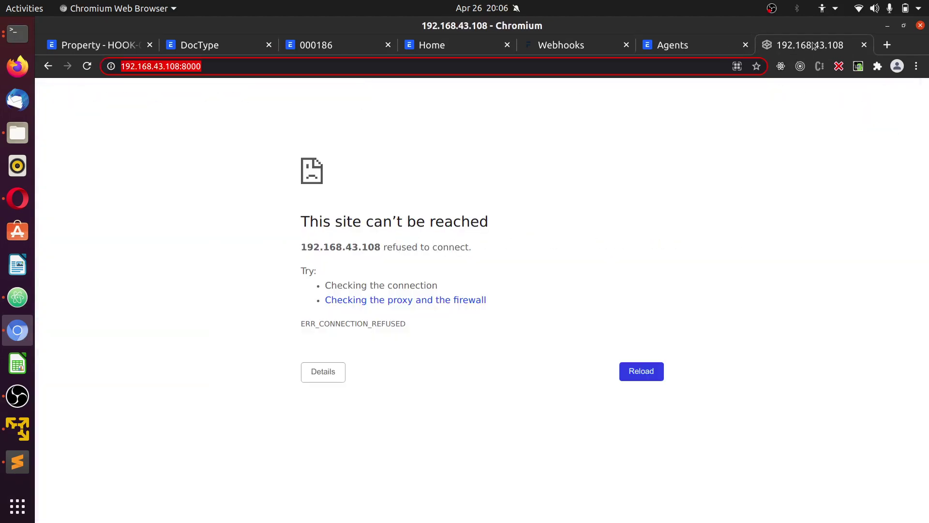
pyautogui.click(89, 71)
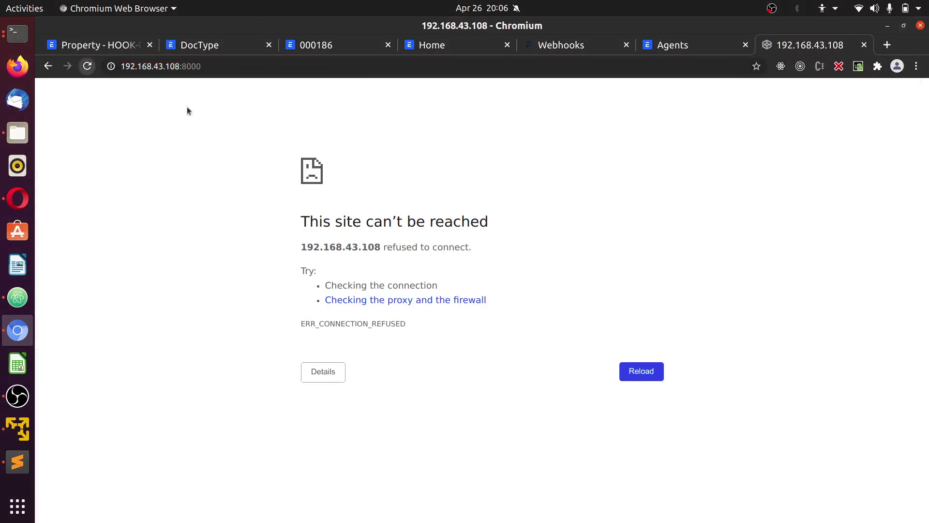
pyautogui.click(88, 67)
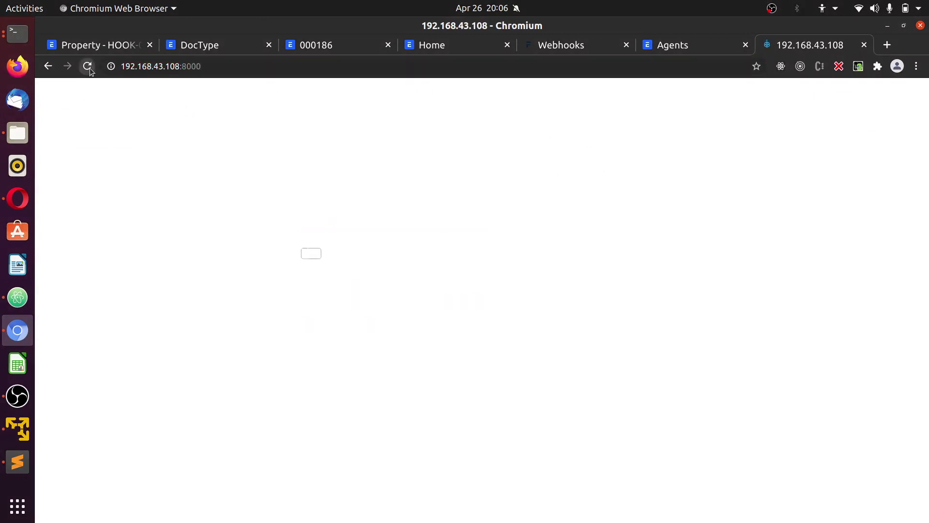
pyautogui.click(6, 37)
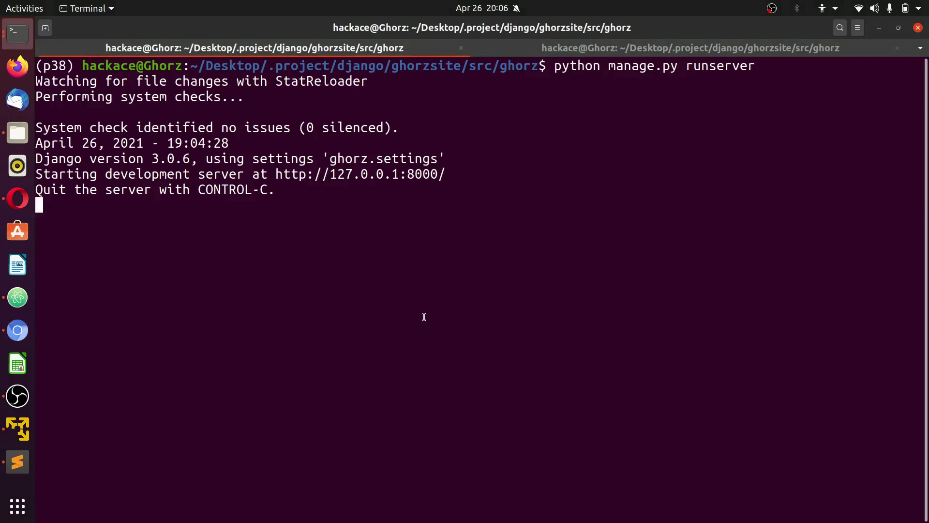
# Stop the server, clear the screen, and rerun it as python manage.py runserver 0.0.0.0:8000.
pyautogui.hotkey('ctrl', 'c')
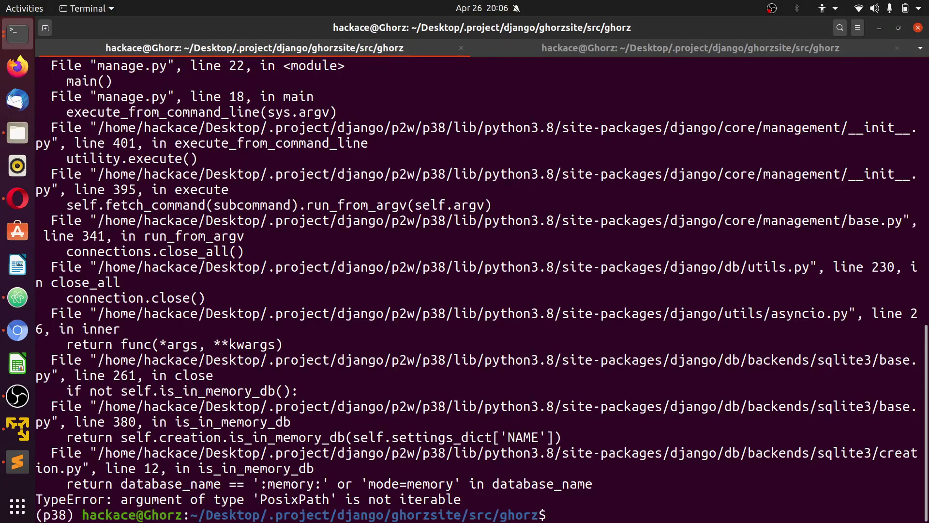
pyautogui.press('Up')
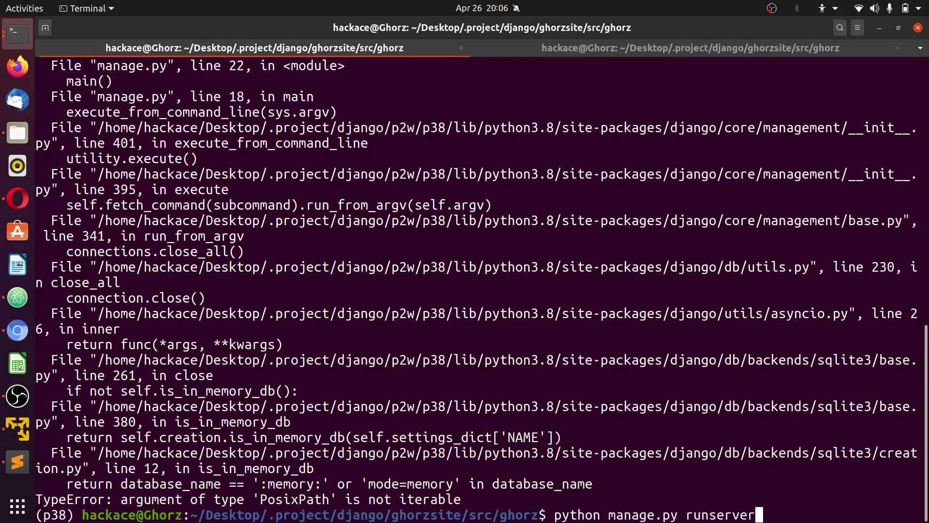
pyautogui.write('0.0.0.')
pyautogui.press('BackSpace')
pyautogui.press('BackSpace')
pyautogui.press('BackSpace')
pyautogui.press('BackSpace')
pyautogui.press('BackSpace')
pyautogui.press('BackSpace')
pyautogui.press('BackSpace')
pyautogui.press('BackSpace')
pyautogui.press('BackSpace')
pyautogui.press('BackSpace')
pyautogui.press('BackSpace')
pyautogui.press('BackSpace')
pyautogui.press('BackSpace')
pyautogui.press('BackSpace')
pyautogui.press('BackSpace')
pyautogui.press('BackSpace')
pyautogui.press('BackSpace')
pyautogui.press('BackSpace')
pyautogui.press('BackSpace')
pyautogui.press('BackSpace')
pyautogui.press('BackSpace')
pyautogui.press('BackSpace')
pyautogui.write('clear')
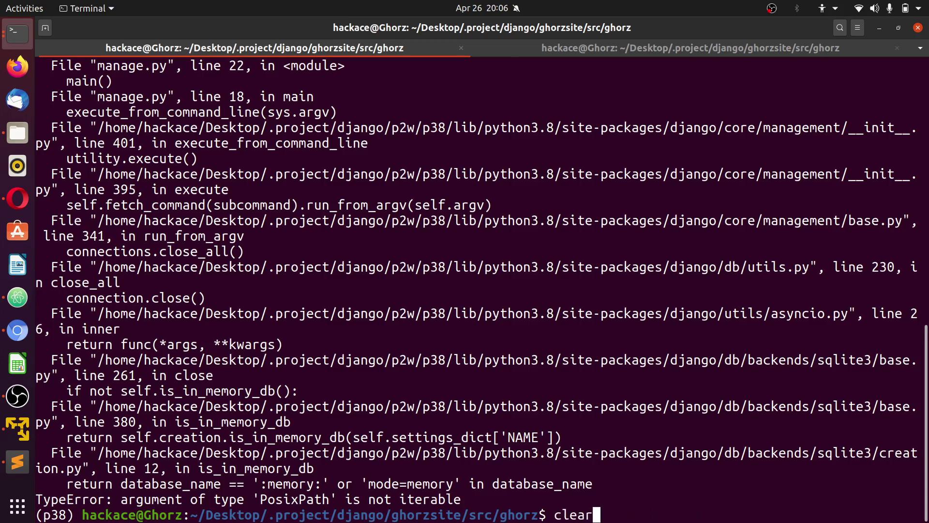
pyautogui.press('Return')
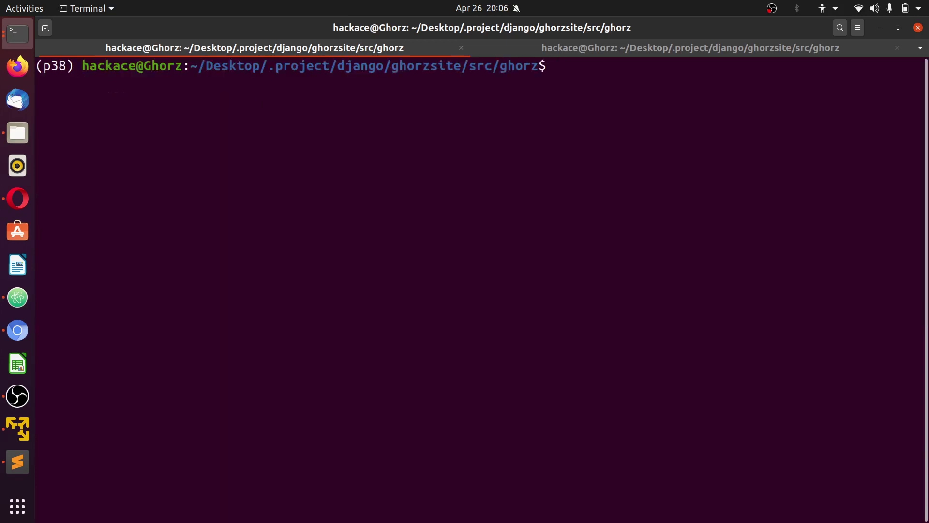
pyautogui.press('Up')
pyautogui.press('Up')
pyautogui.write('0.0.')
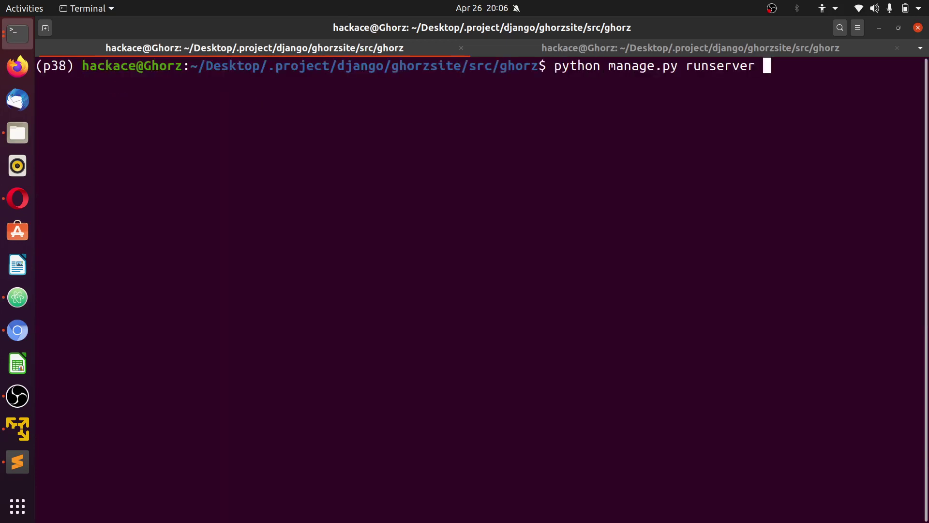
pyautogui.write('0.0:')
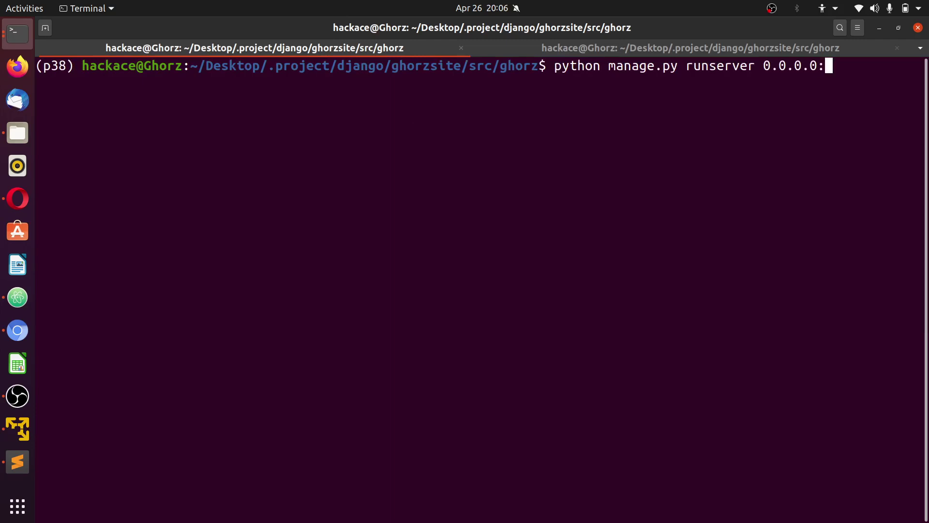
pyautogui.write('8000')
pyautogui.press('Return')
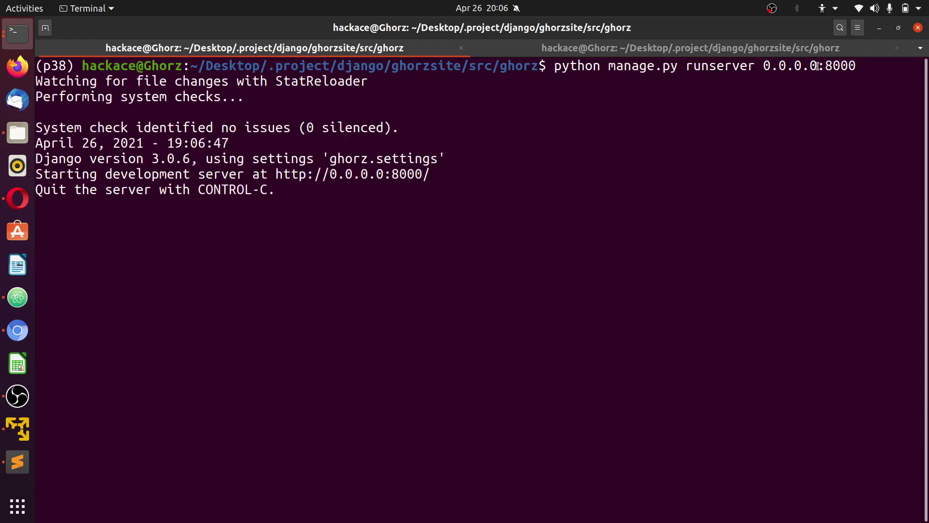
pyautogui.moveTo(817, 66); pyautogui.dragTo(763, 66)
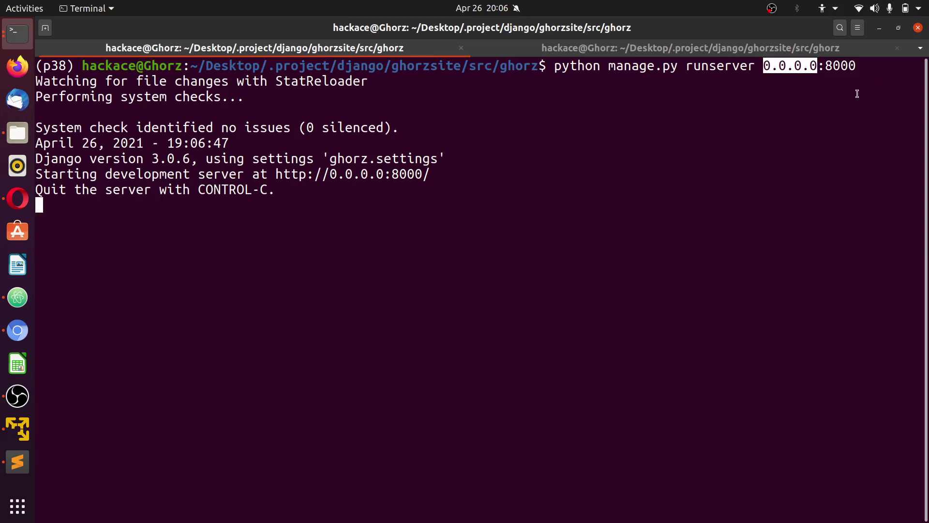
# Add 'k' to Property 000186's Description, save it, and view the POST / 200 log in Terminal.
pyautogui.click(17, 330)
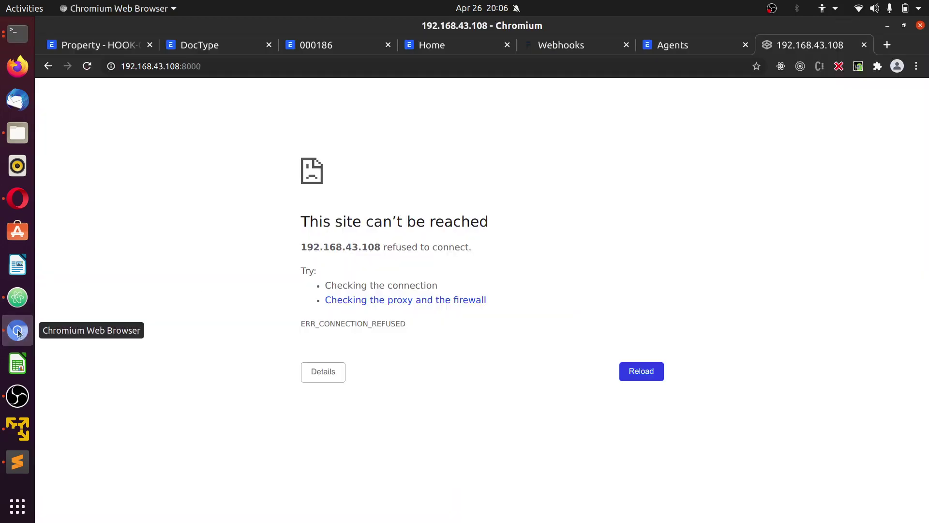
pyautogui.click(381, 48)
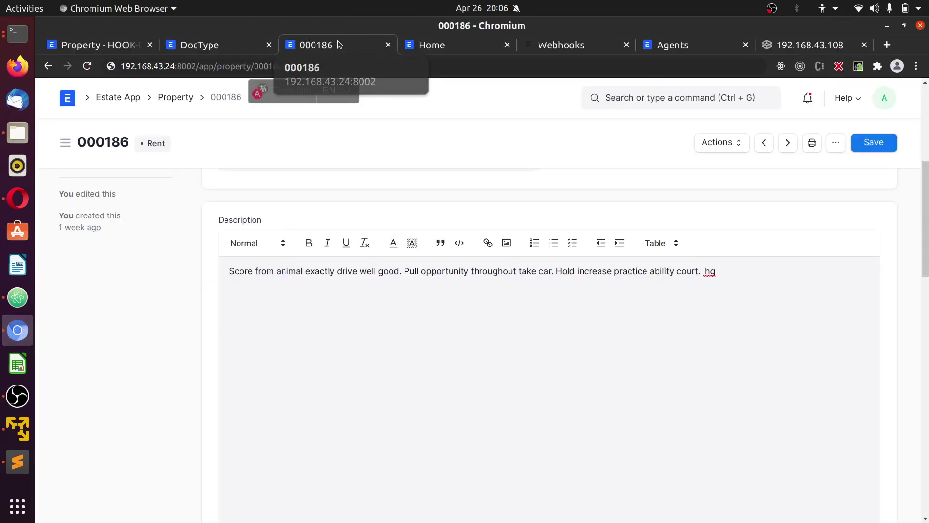
pyautogui.write('k')
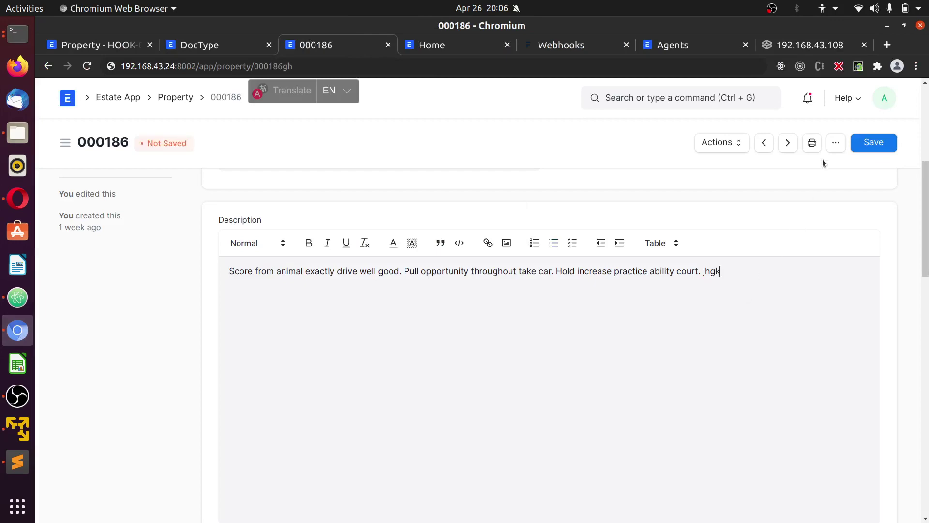
pyautogui.click(867, 144)
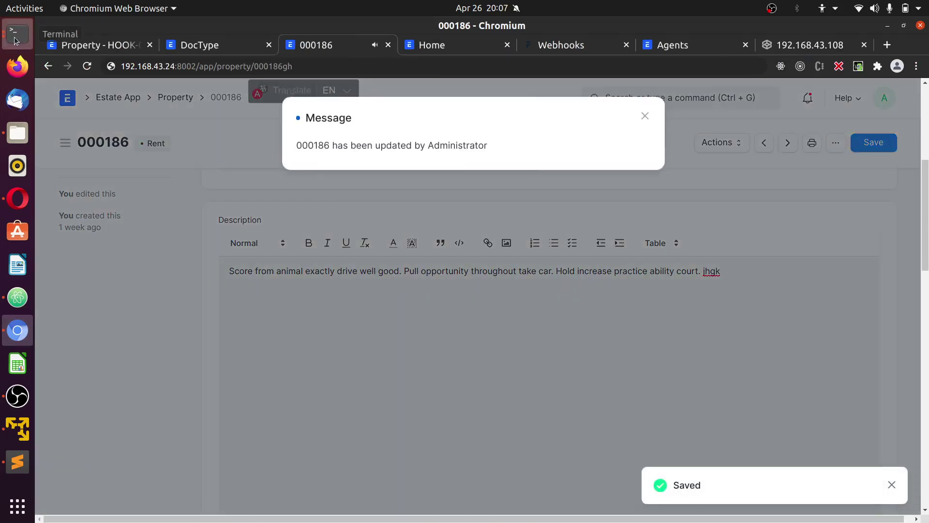
pyautogui.click(16, 40)
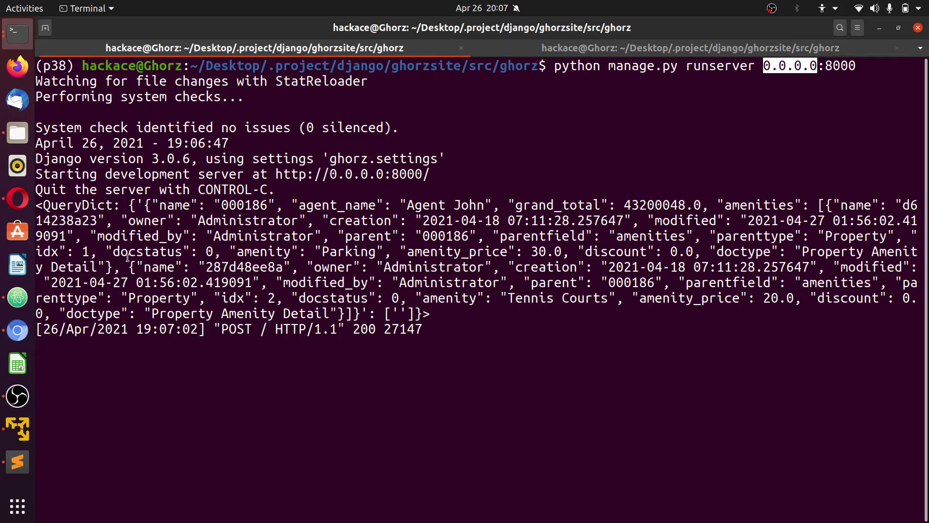
# Inspect the name and agent_name fields and their values in the received QueryDict payload.
pyautogui.click(129, 205)
pyautogui.moveTo(129, 205); pyautogui.dragTo(352, 314)
pyautogui.doubleClick(182, 207)
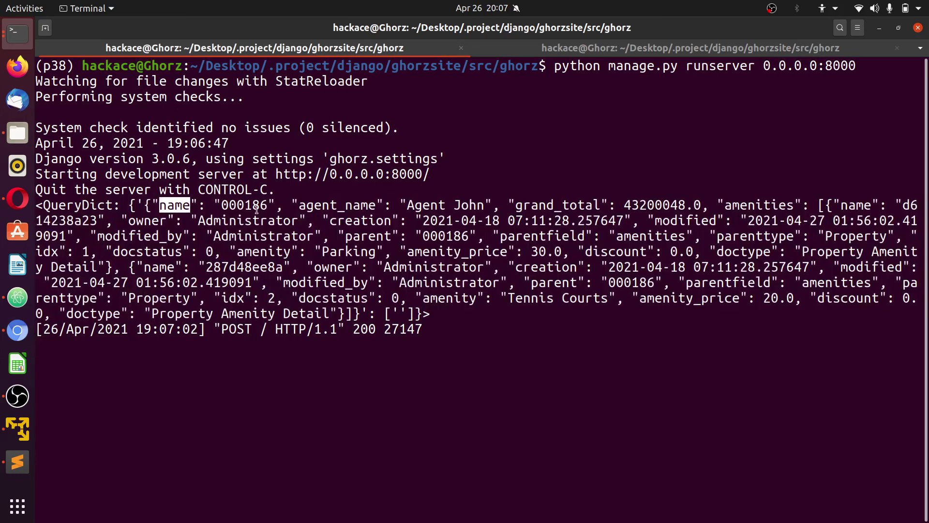
pyautogui.moveTo(267, 205); pyautogui.dragTo(222, 205)
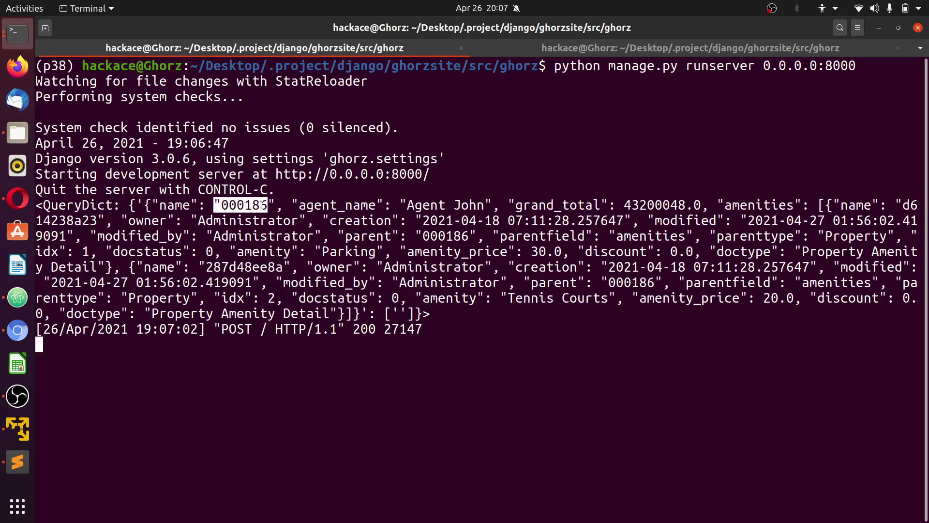
pyautogui.doubleClick(364, 205)
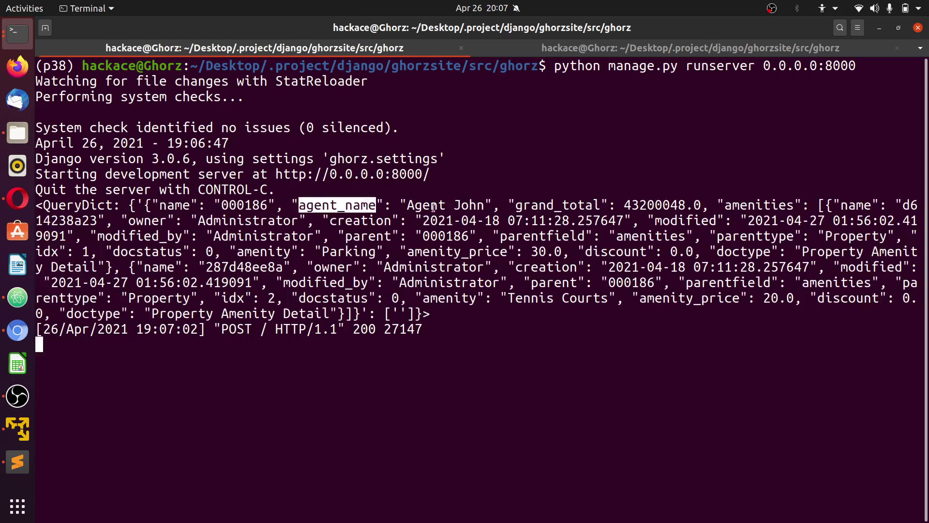
pyautogui.moveTo(482, 205); pyautogui.dragTo(414, 205)
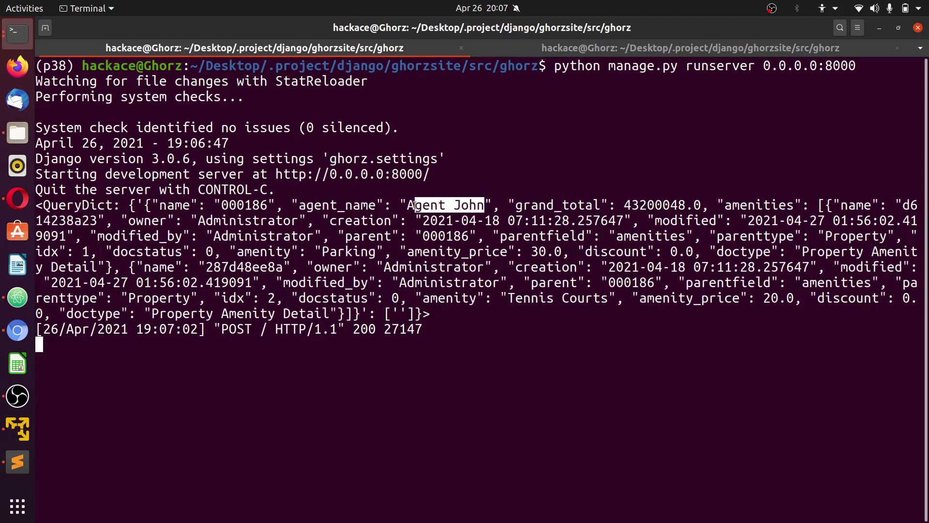
pyautogui.click(586, 207)
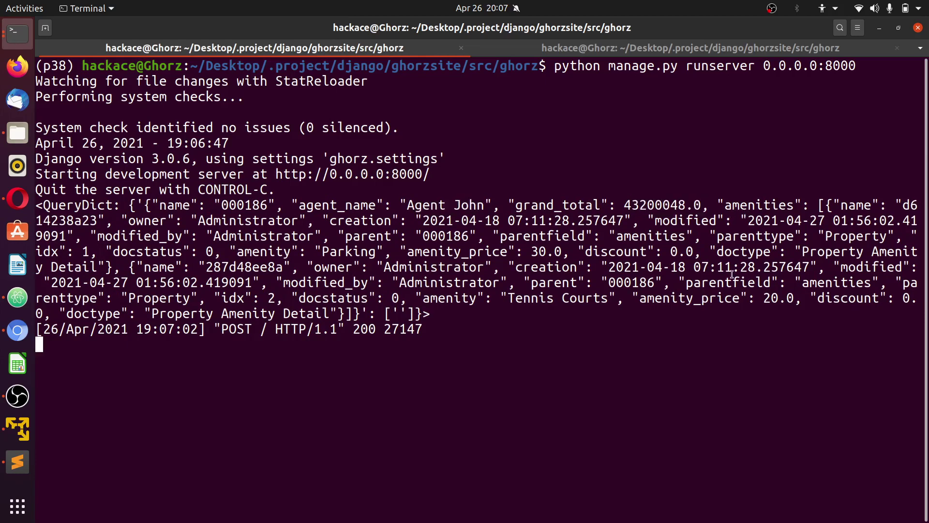
# Dismiss the record-updated message on property 000186 and review views.py in Sublime.
pyautogui.click(18, 330)
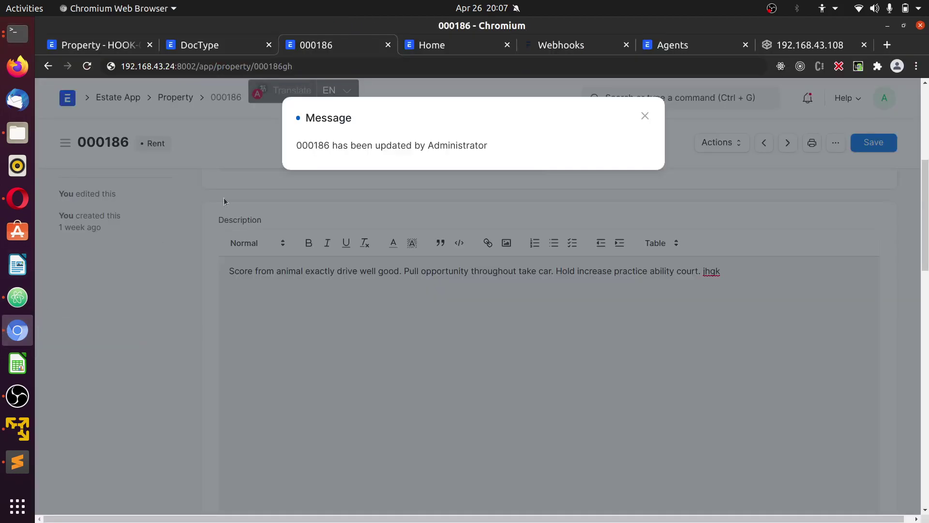
pyautogui.click(643, 117)
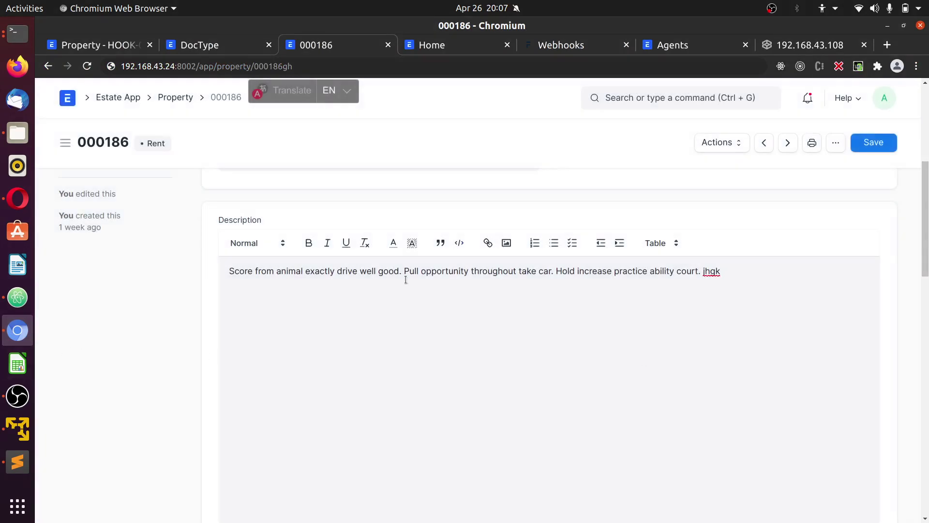
pyautogui.click(18, 461)
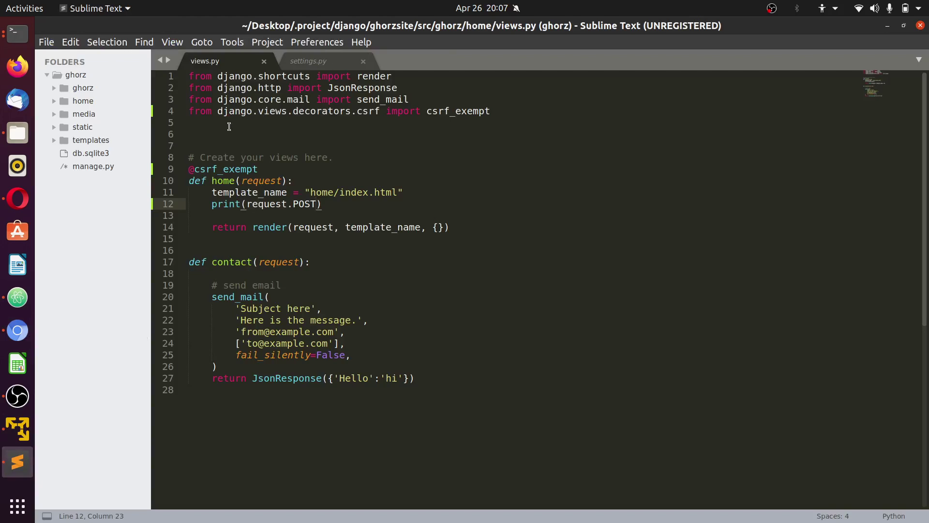
# Reload the 192.168.43.108:8000 tab so the Nexus SaaS landing page loads.
pyautogui.click(17, 331)
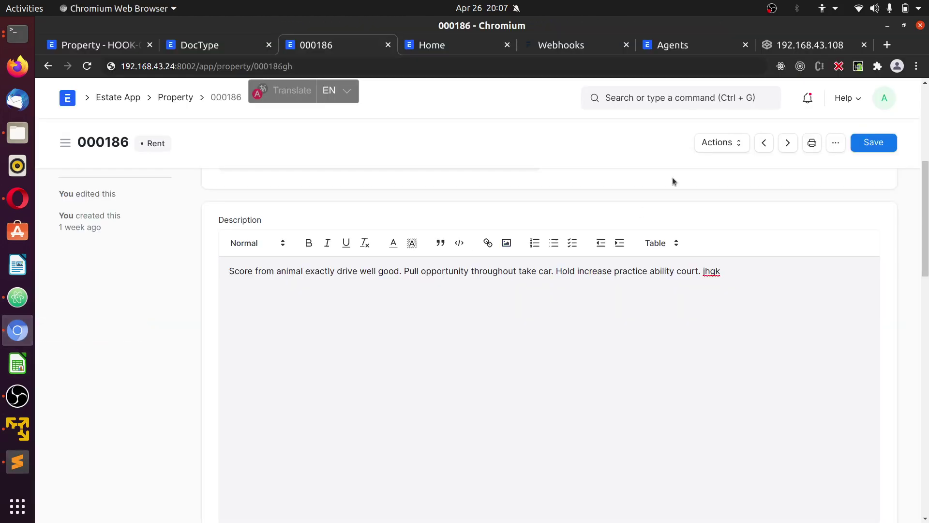
pyautogui.click(808, 48)
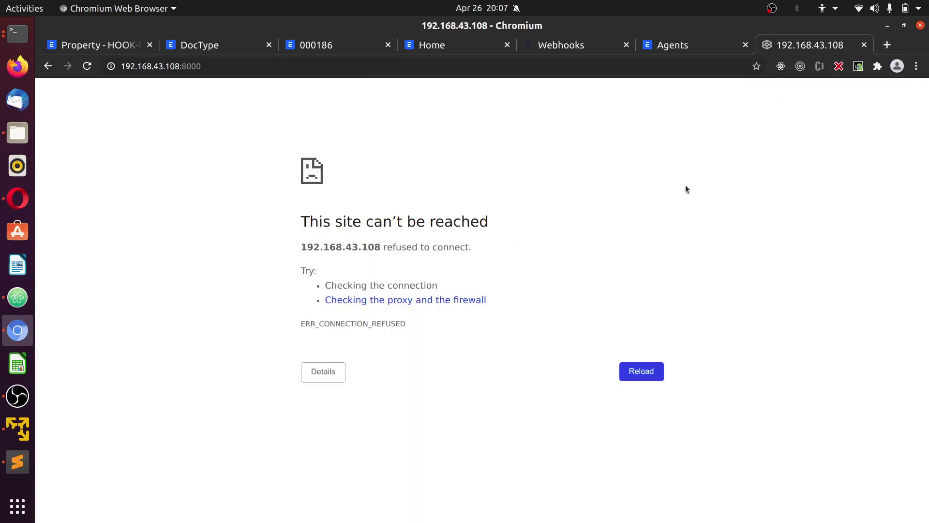
pyautogui.click(654, 376)
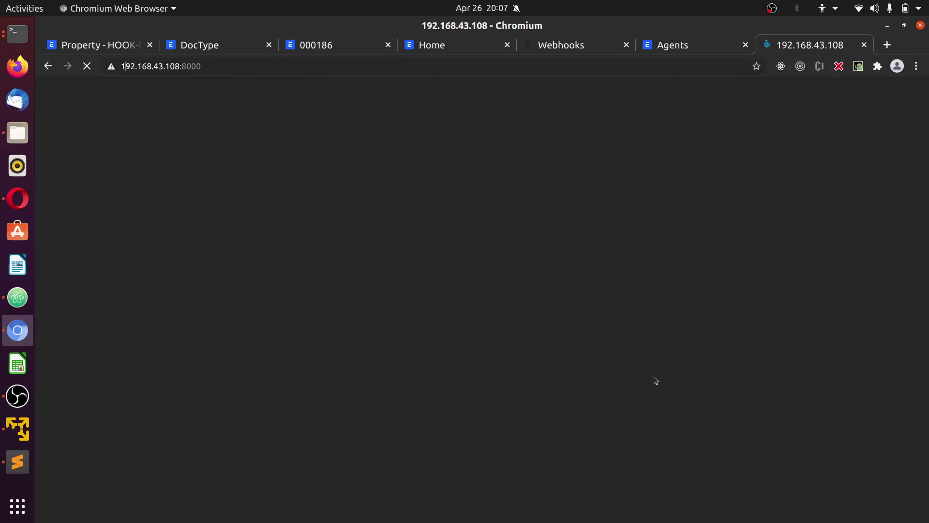
pyautogui.scroll(-10, 391, 320)
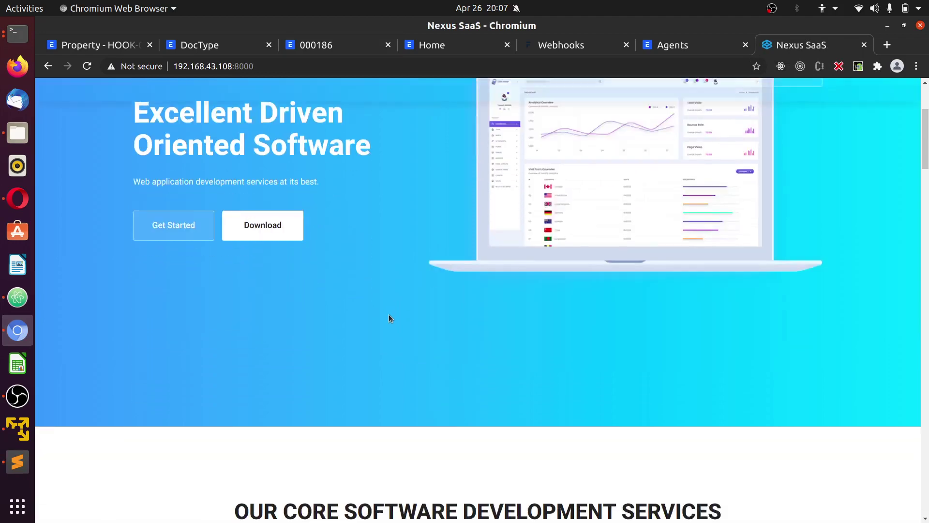